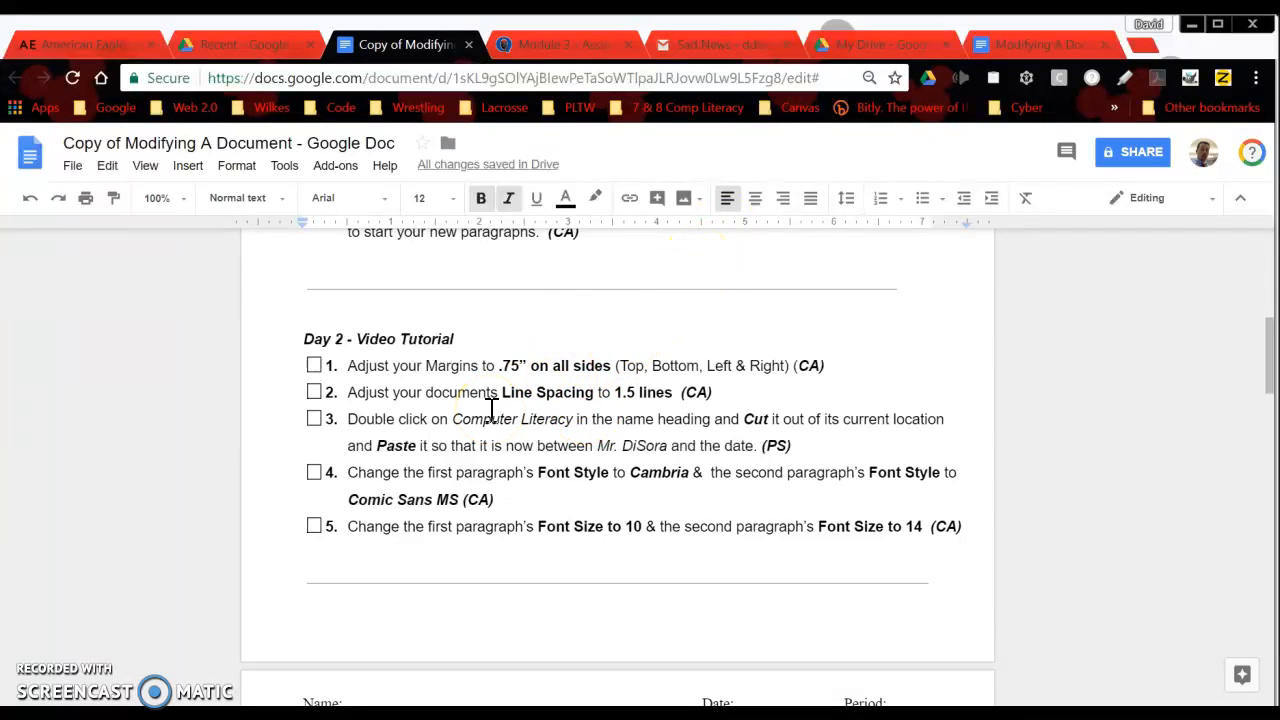
- Check Google Drive's Recent and My Drive views for the Modifying A Document file, and switch to that open document
click(860, 44)
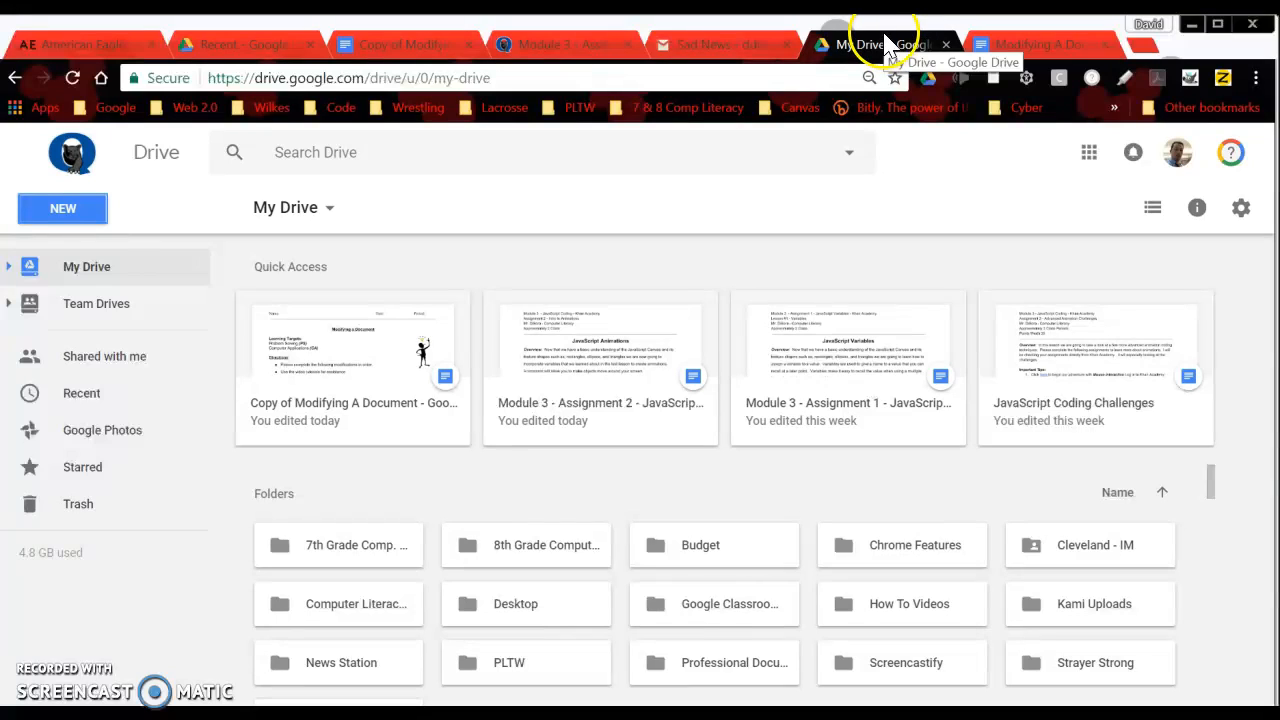
click(84, 398)
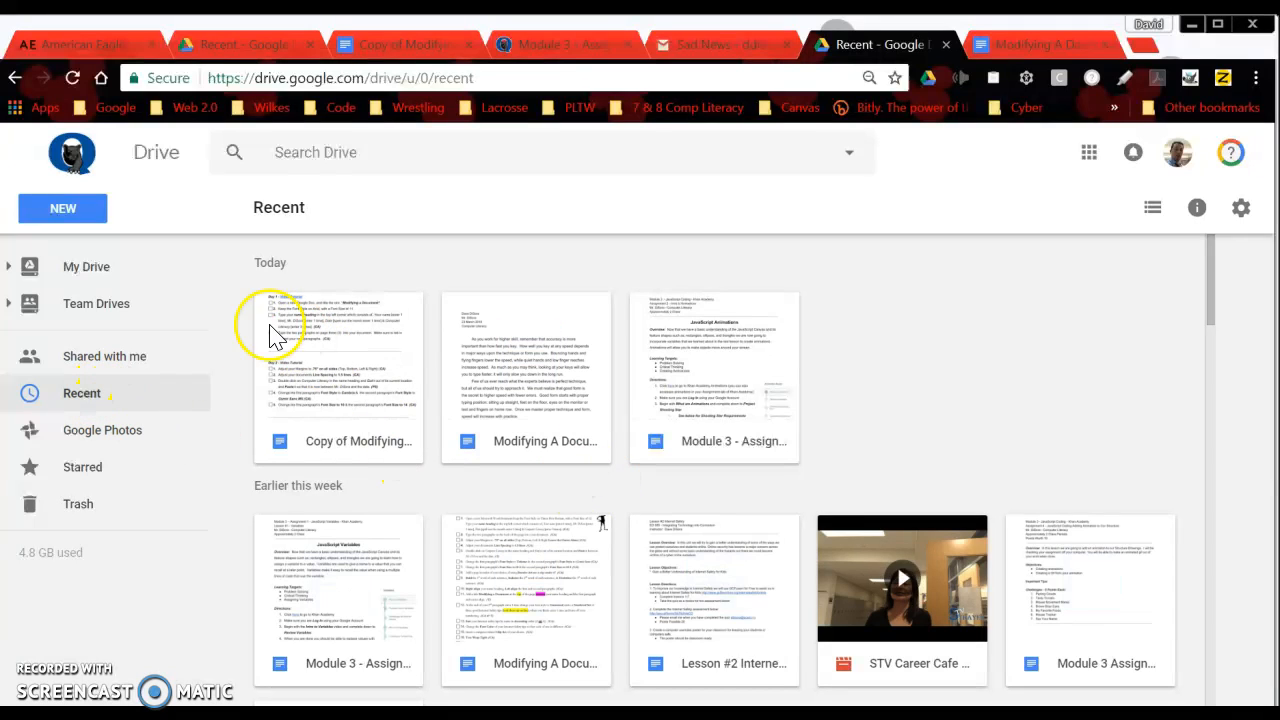
click(100, 268)
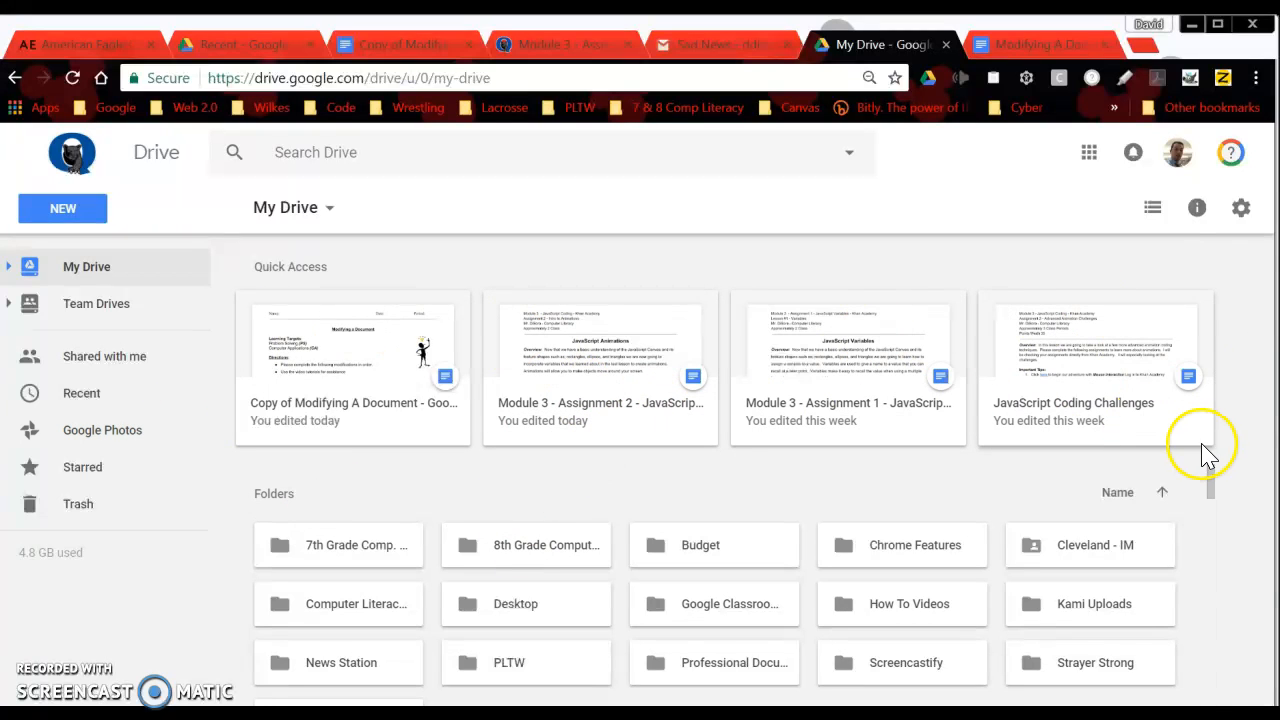
drag(1214, 486, 1268, 203)
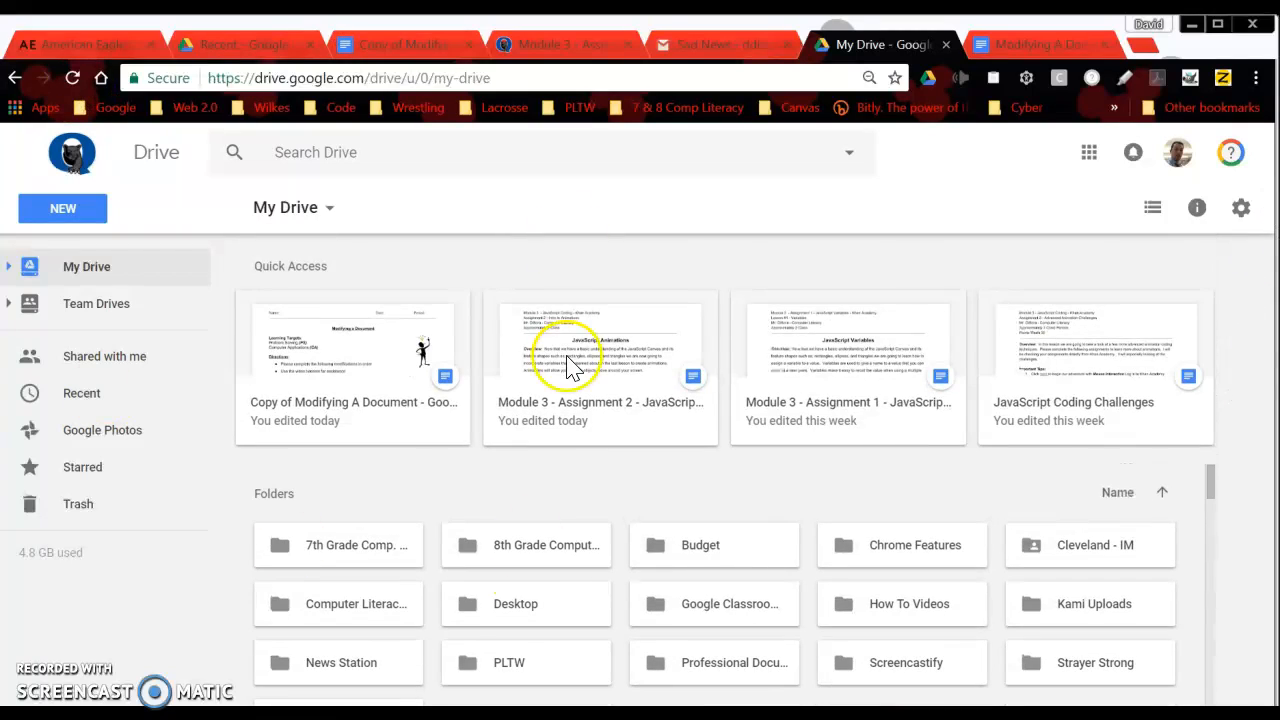
click(1025, 44)
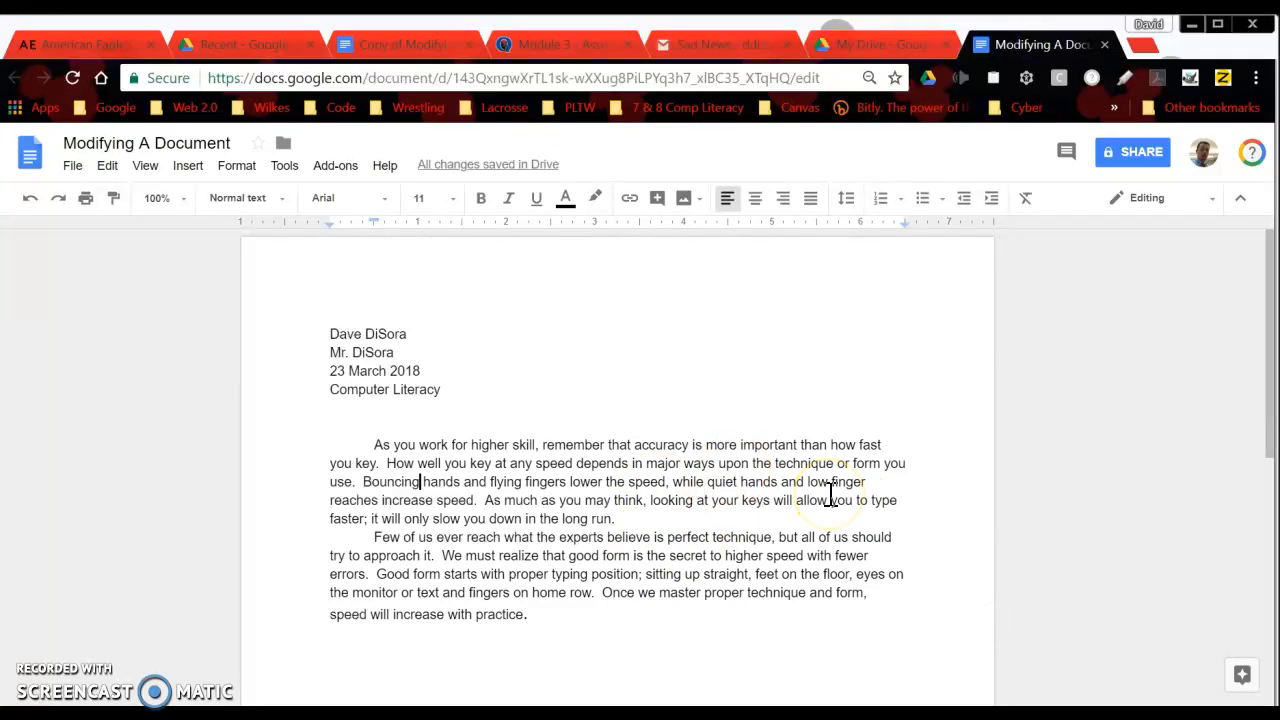
click(761, 457)
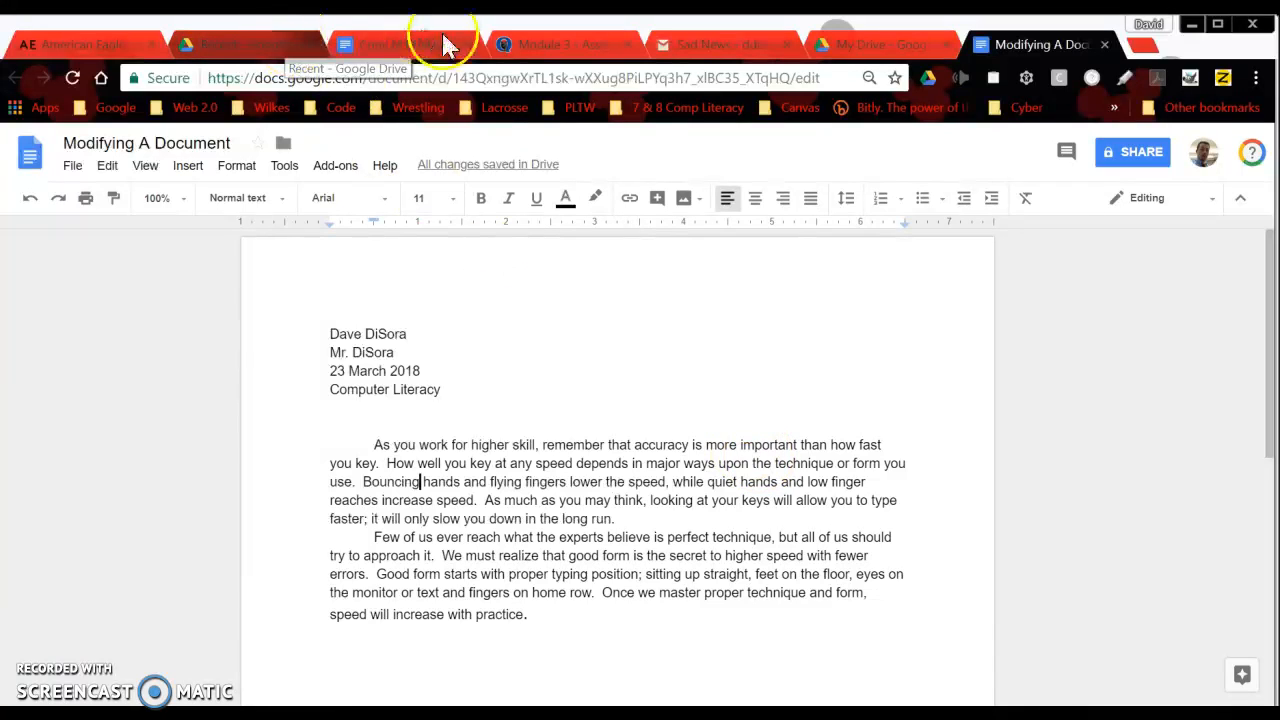
- Read the Day 2 margin instruction in the Copy of Modifying A Document assignment sheet
click(412, 44)
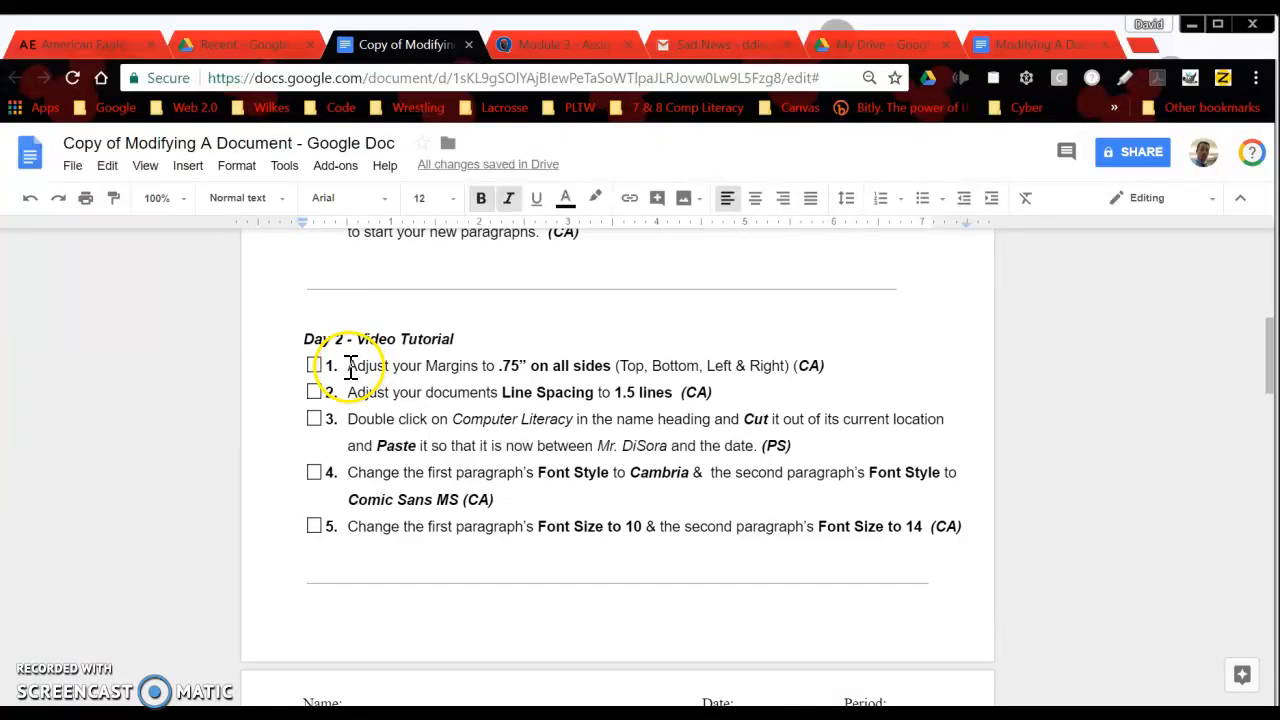
drag(349, 366, 513, 366)
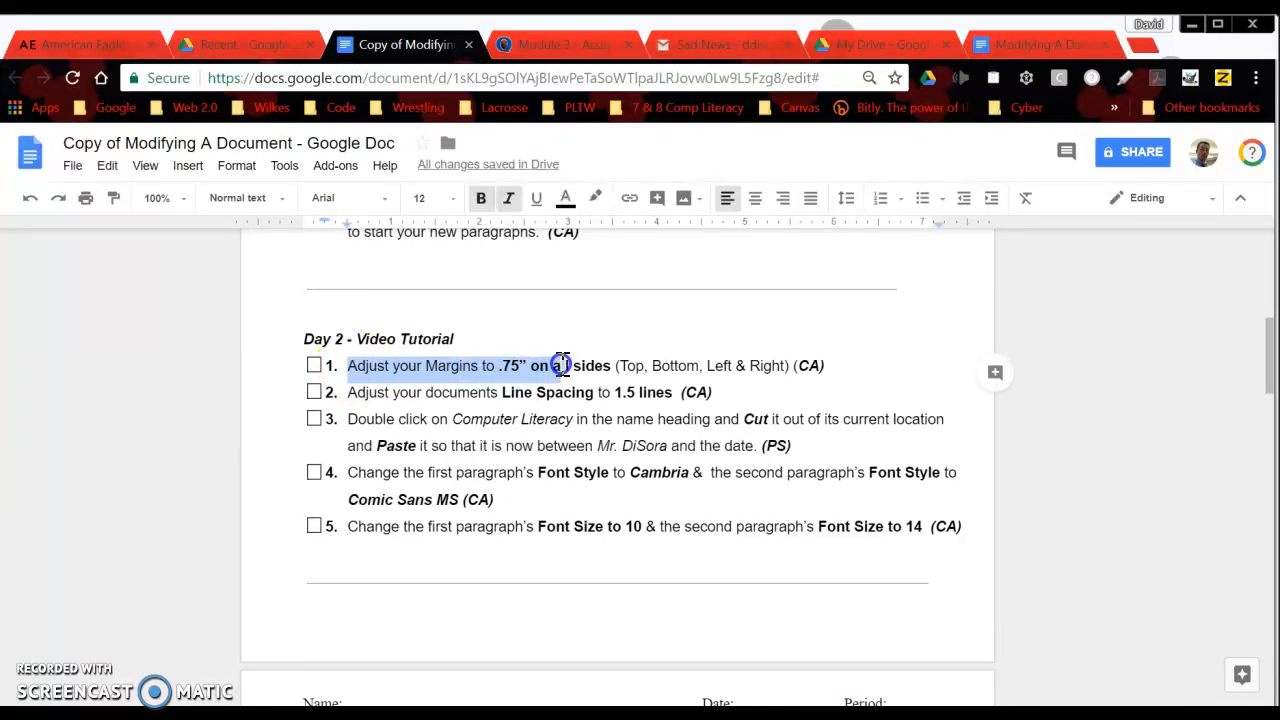
click(624, 366)
click(686, 365)
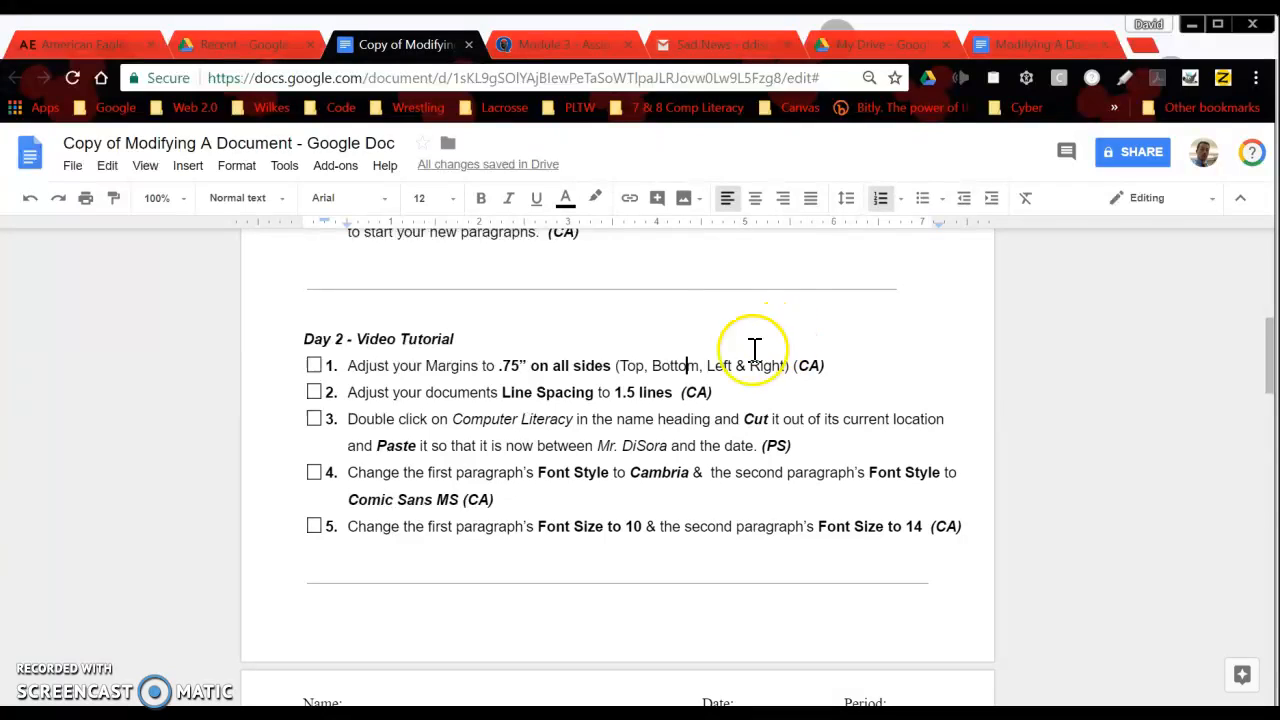
- Set the top, bottom, left and right page margins of Modifying A Document to .75 inches
click(1030, 44)
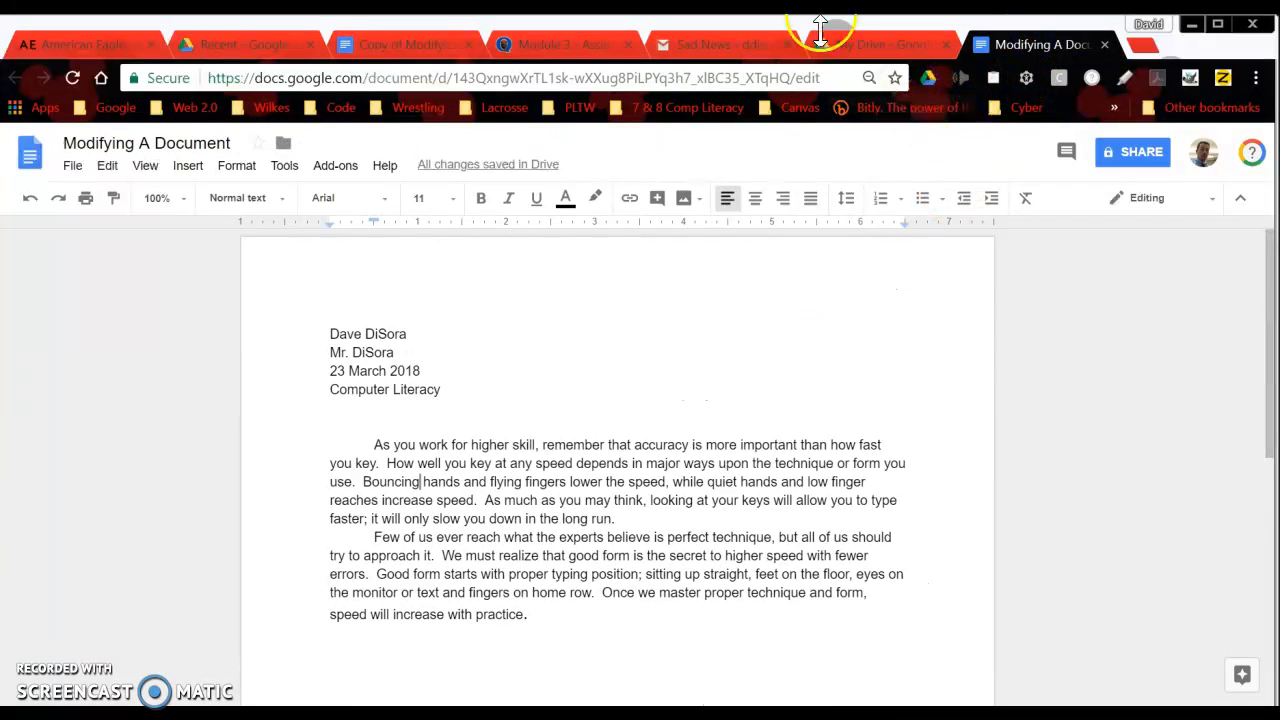
click(395, 297)
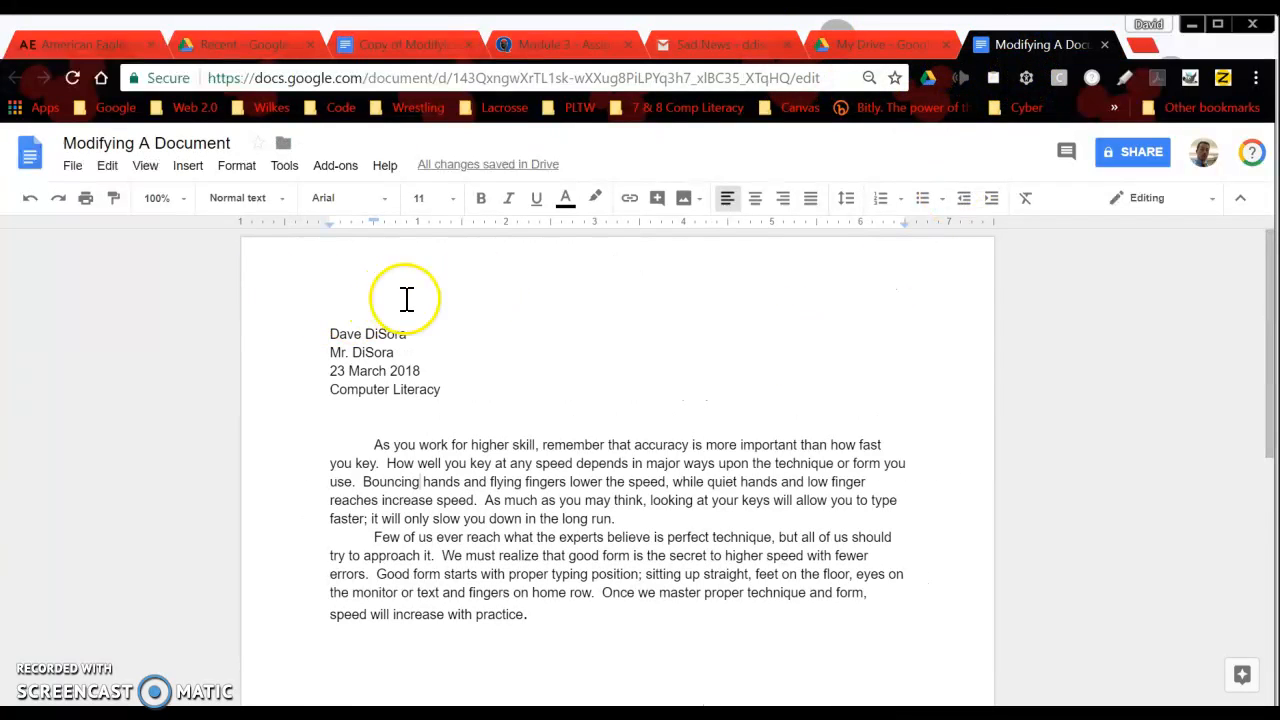
click(70, 166)
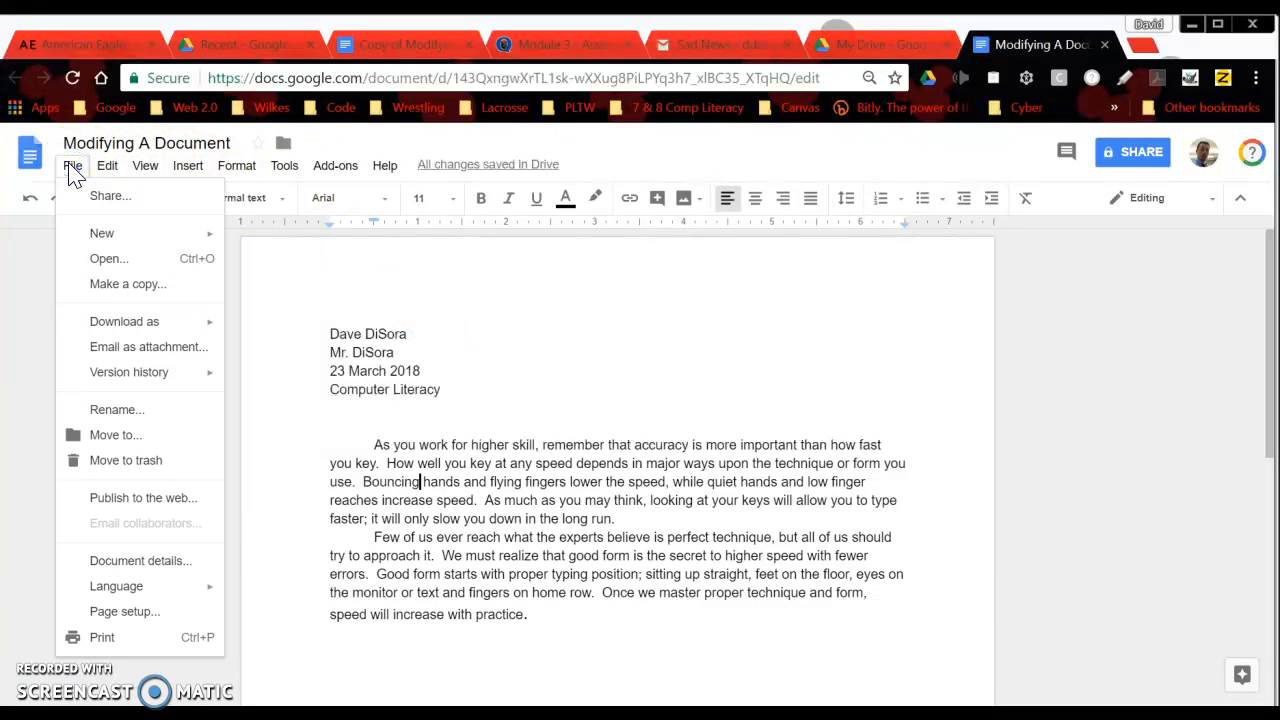
click(143, 612)
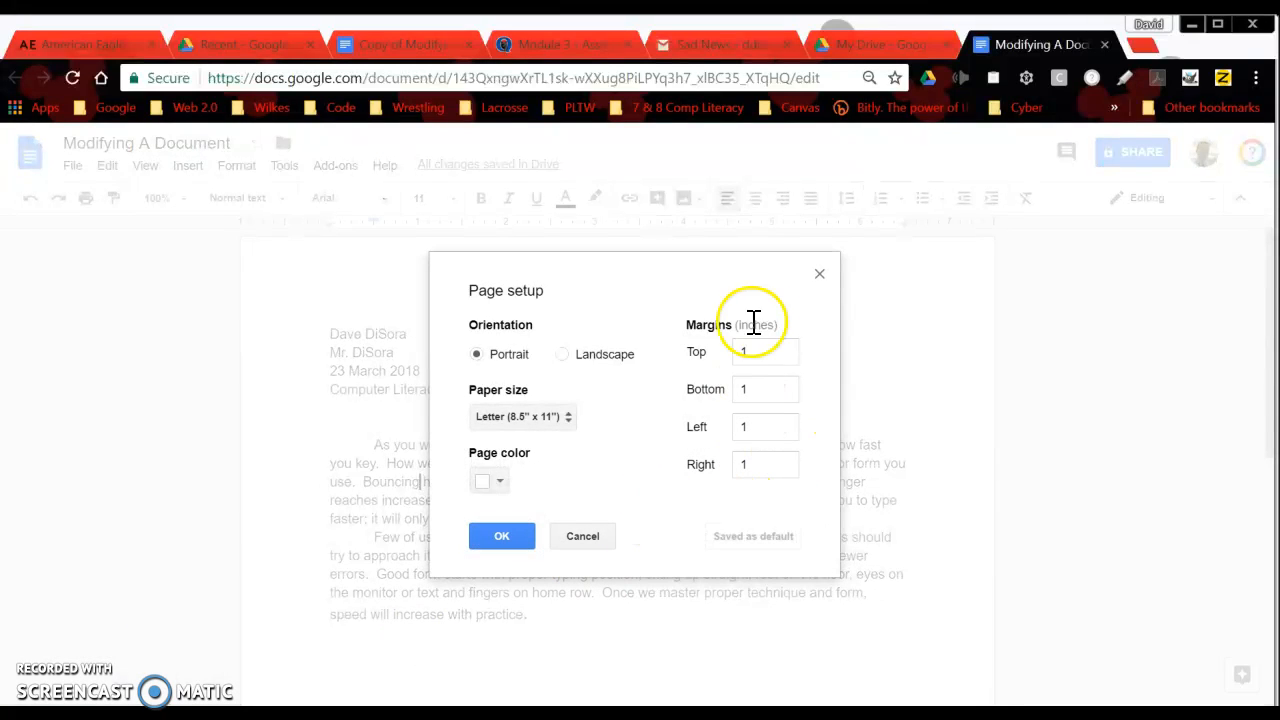
click(750, 352)
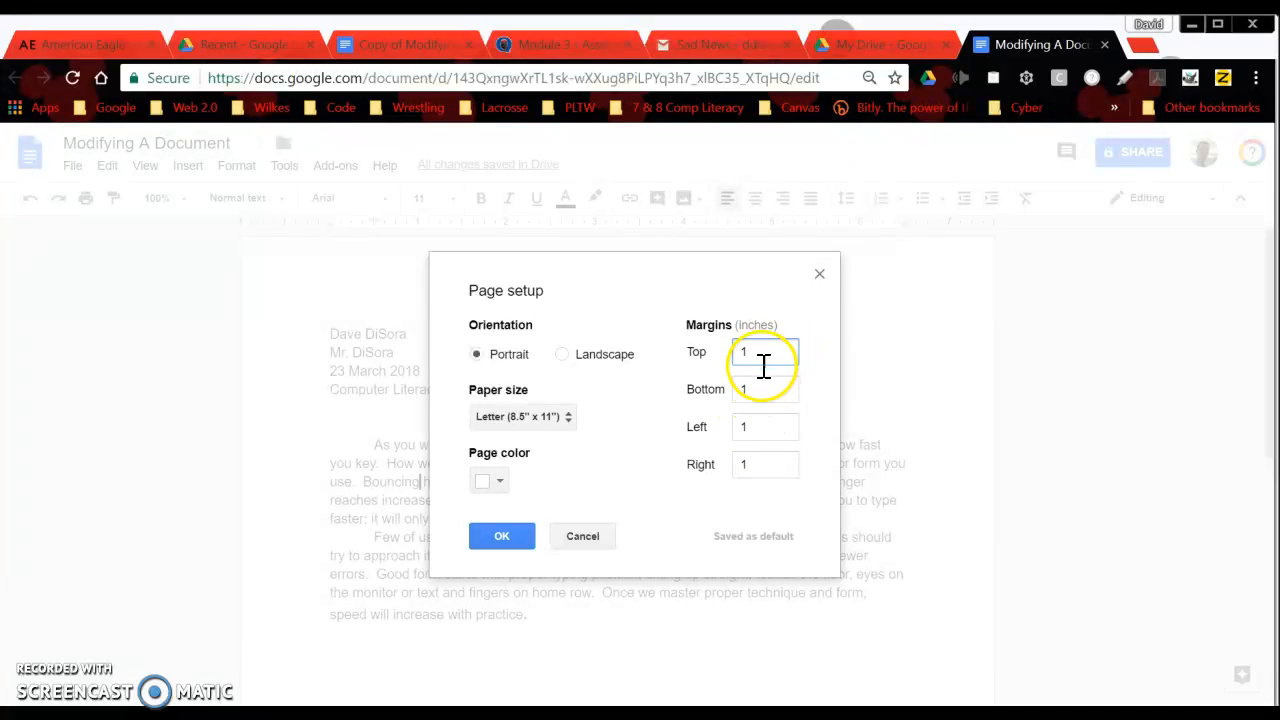
key(BackSpace)
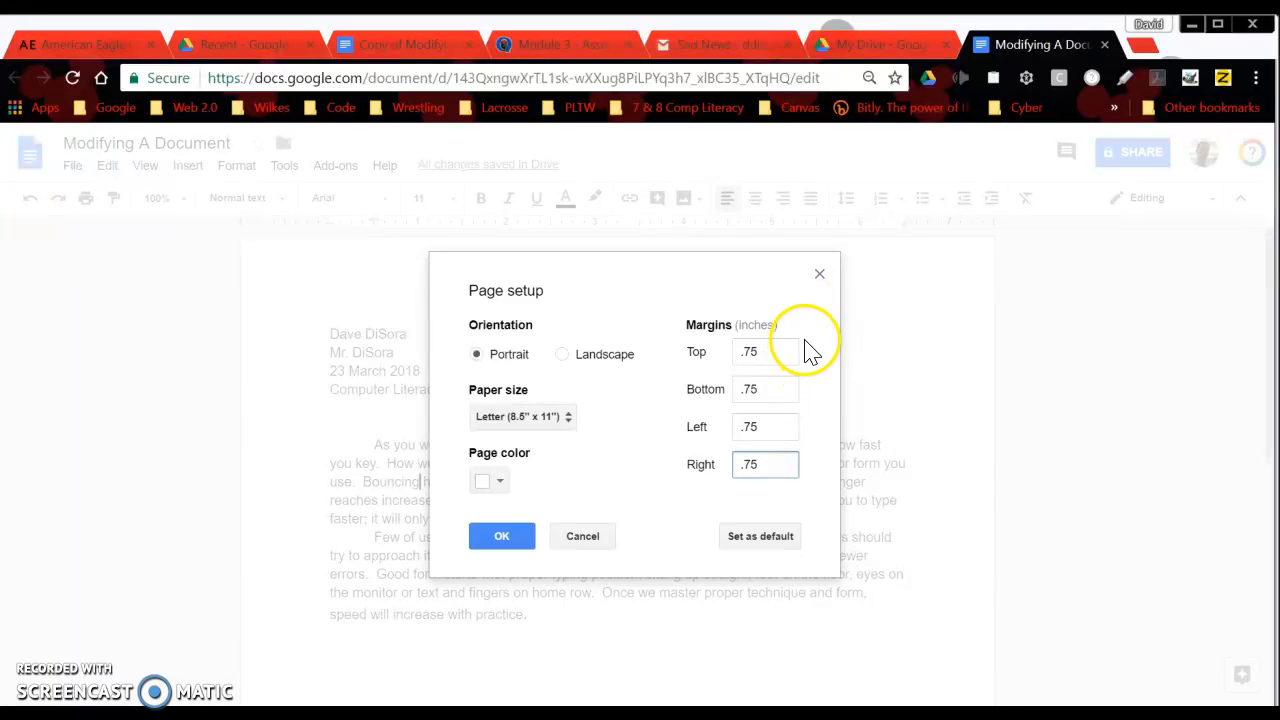
click(500, 540)
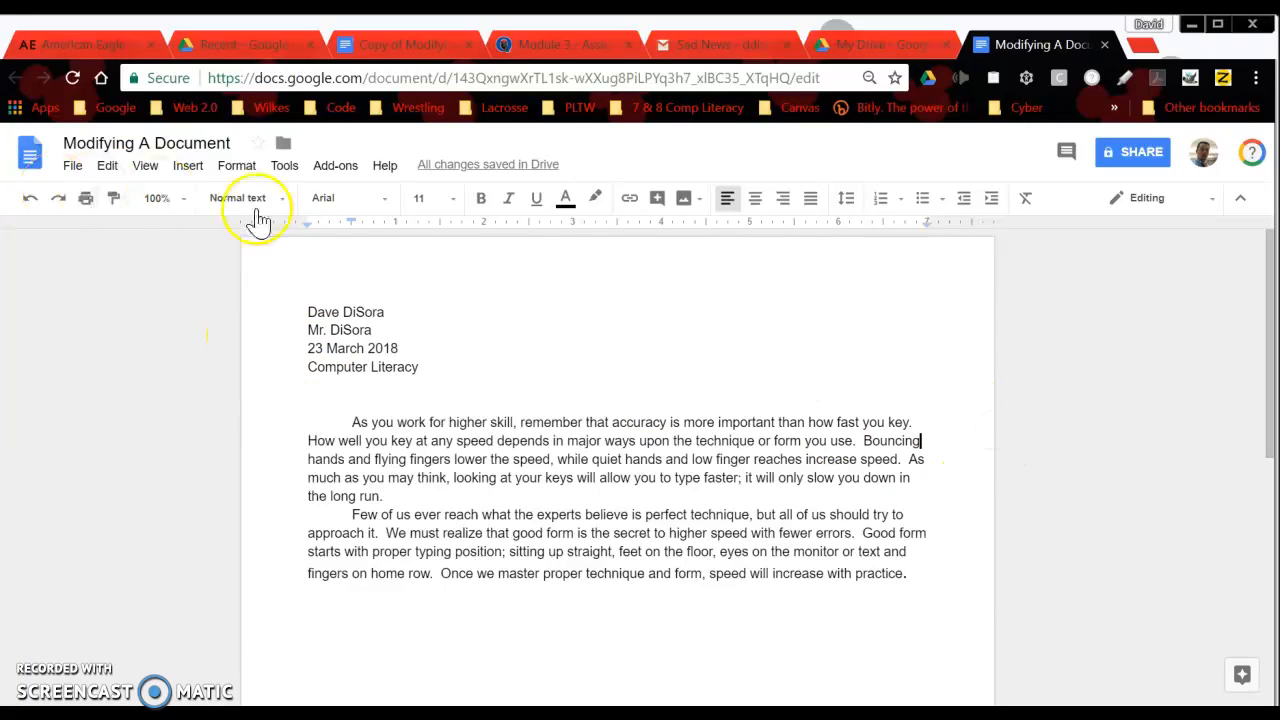
drag(1268, 277, 1270, 312)
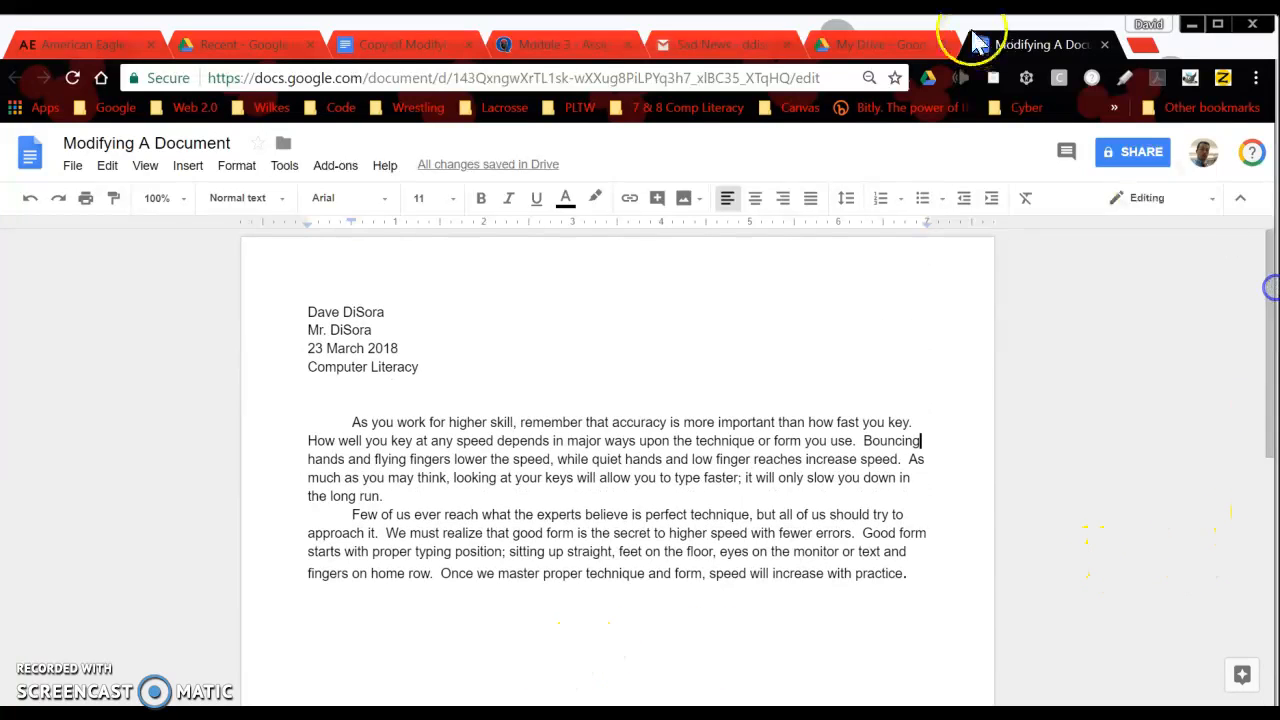
click(393, 48)
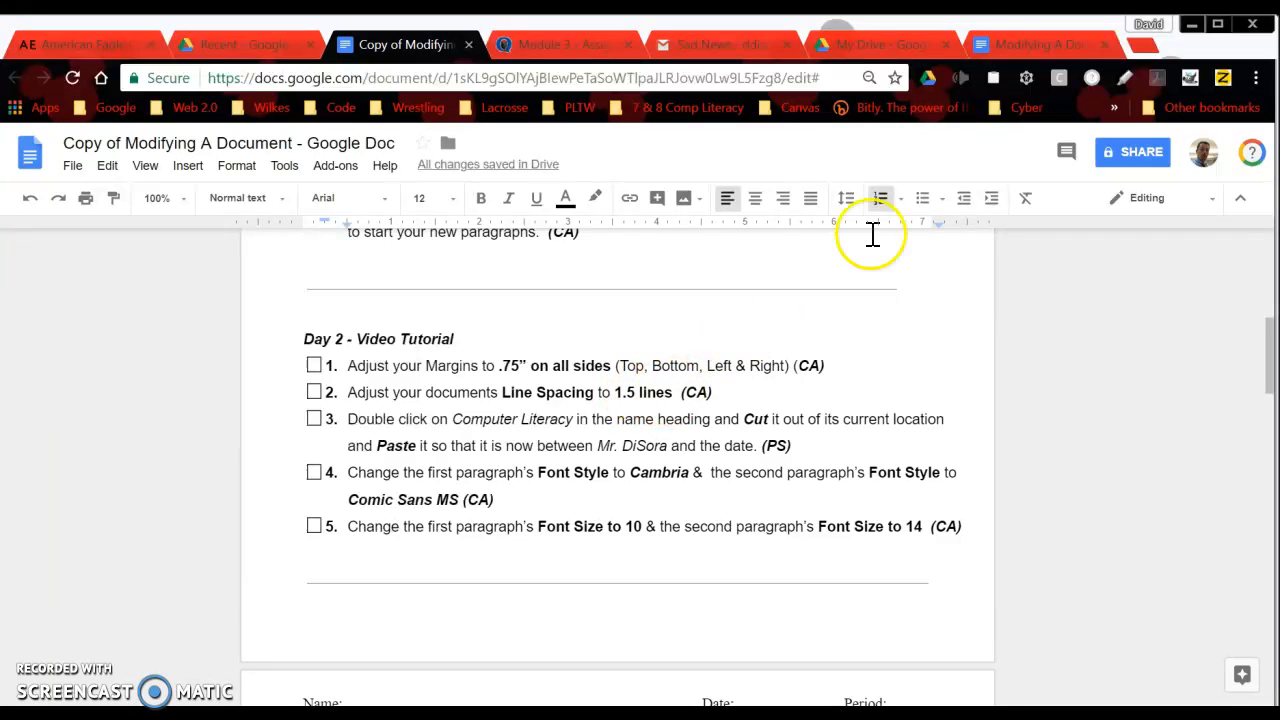
click(1019, 44)
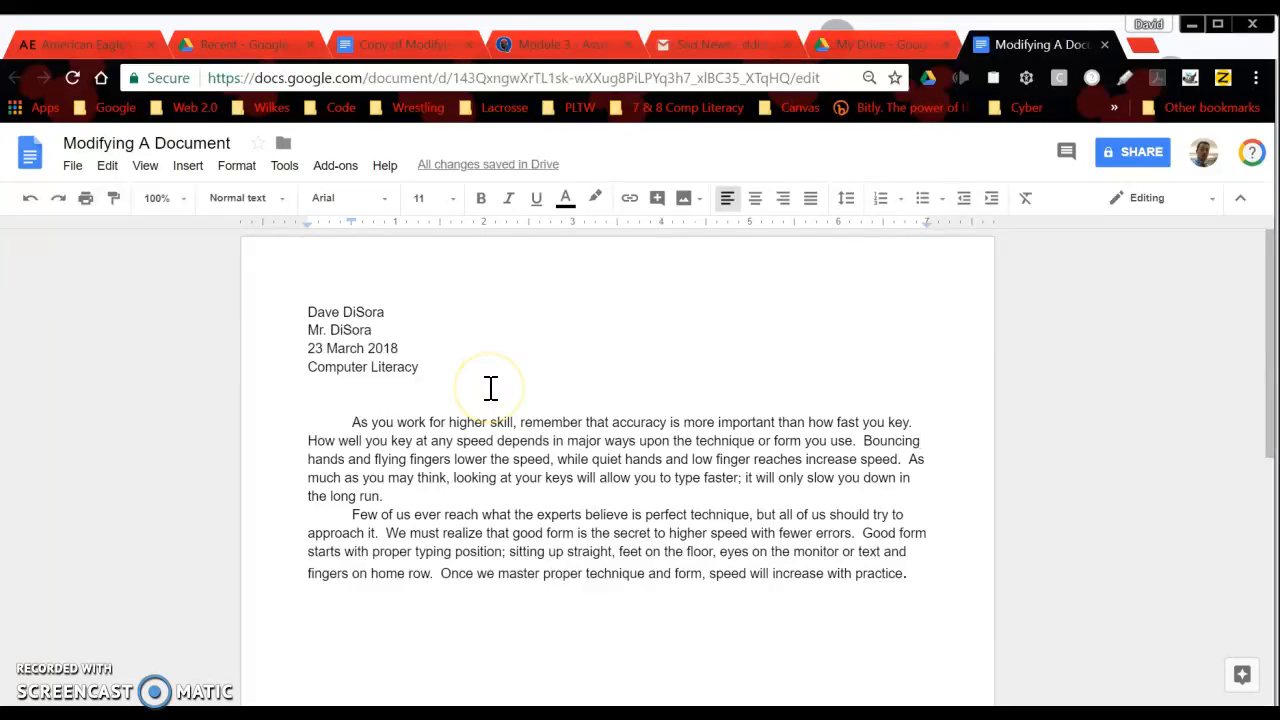
click(310, 312)
drag(308, 312, 925, 671)
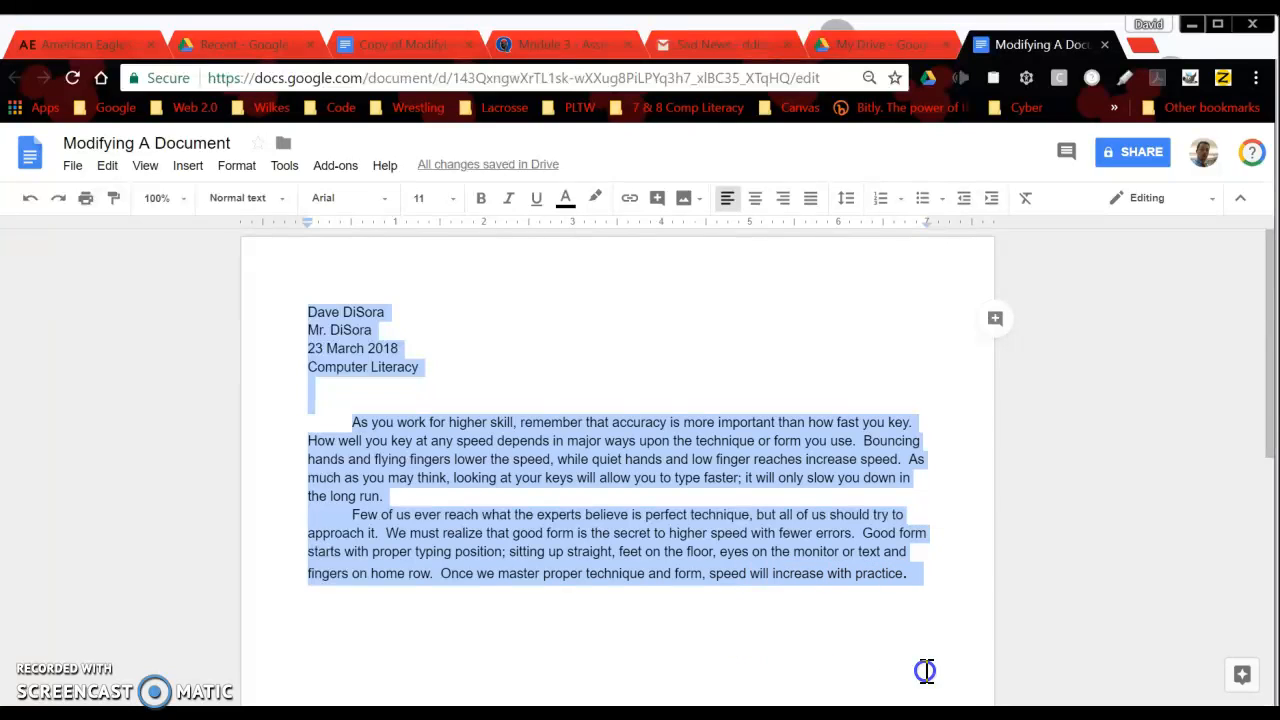
click(851, 643)
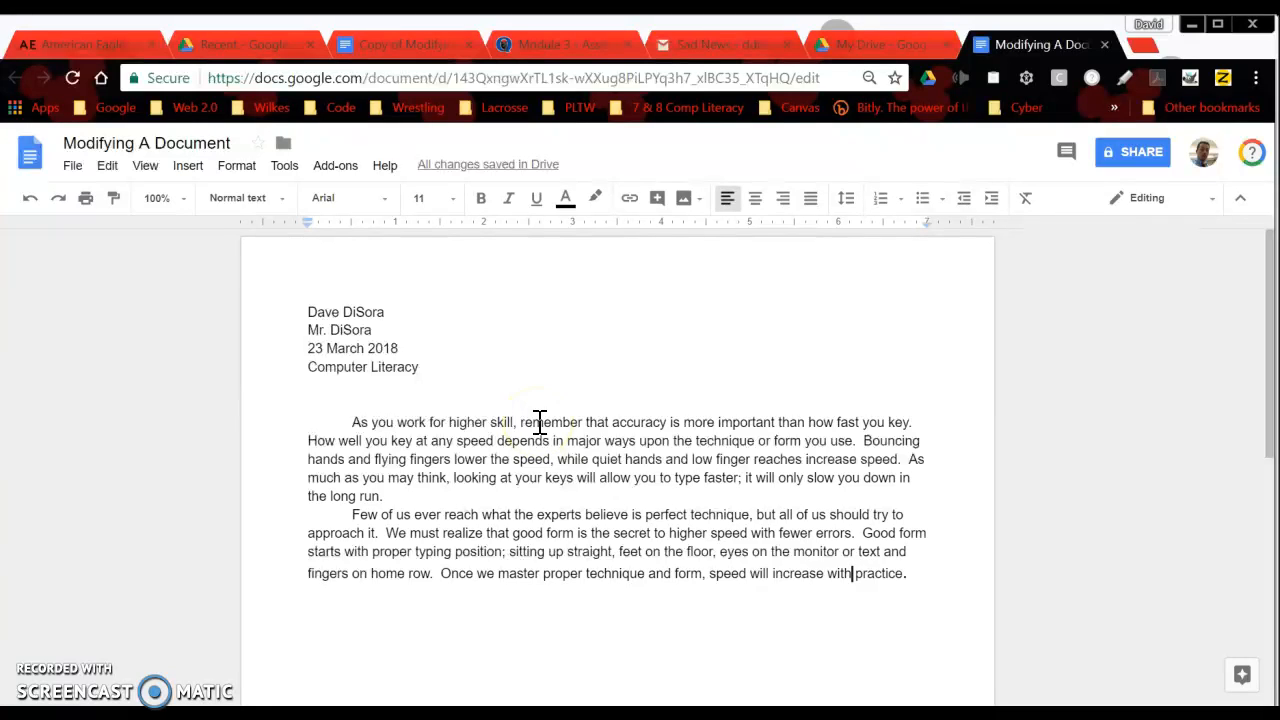
- Set the line spacing of the entire document to 1.5
key(ctrl+a)
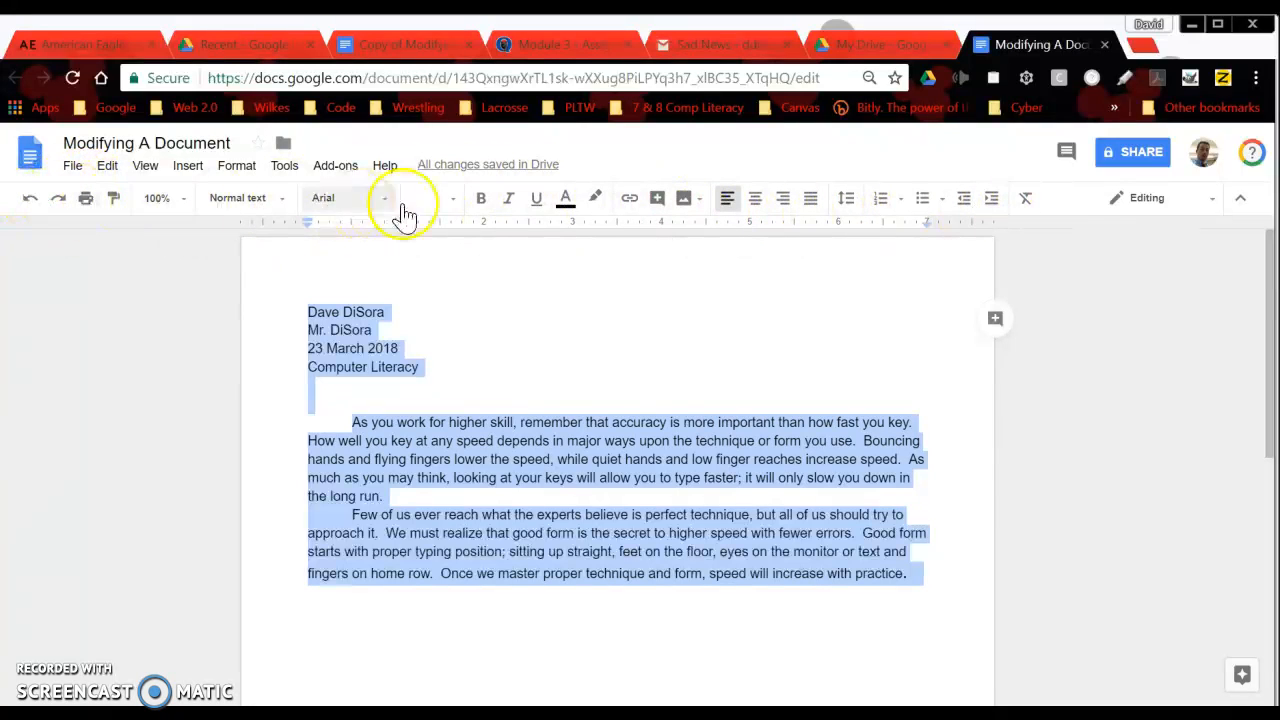
click(846, 200)
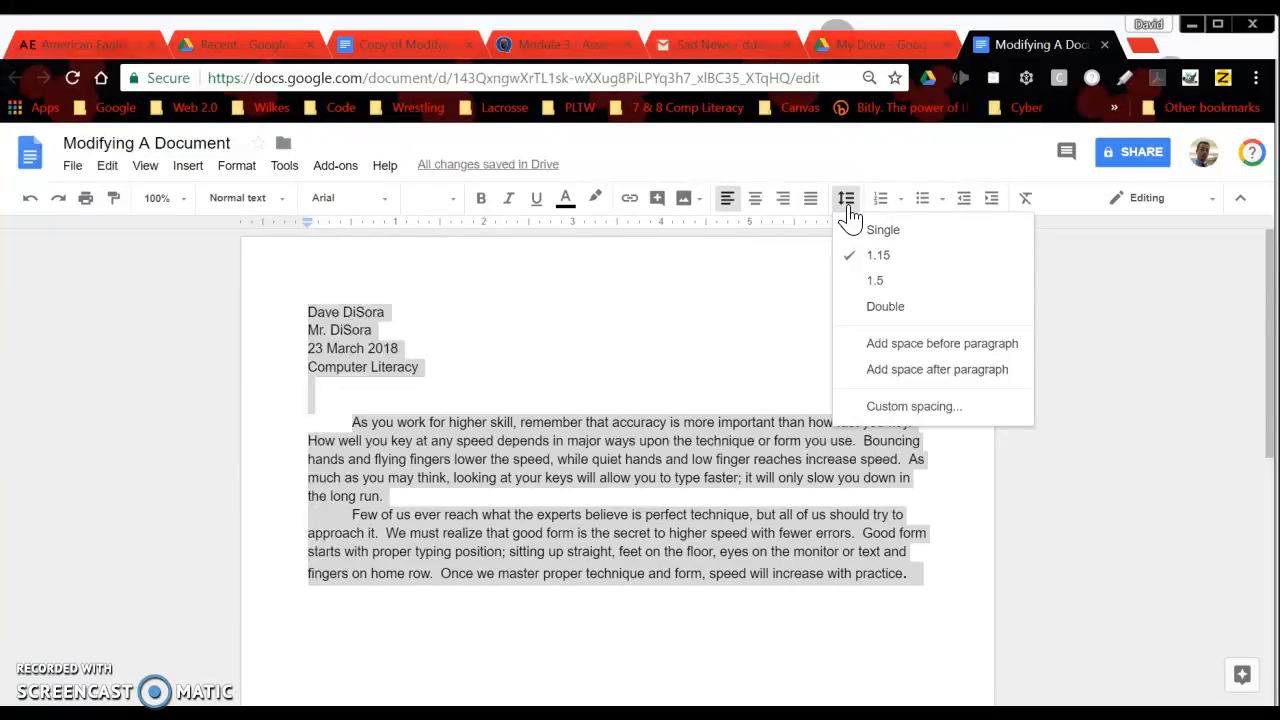
click(876, 284)
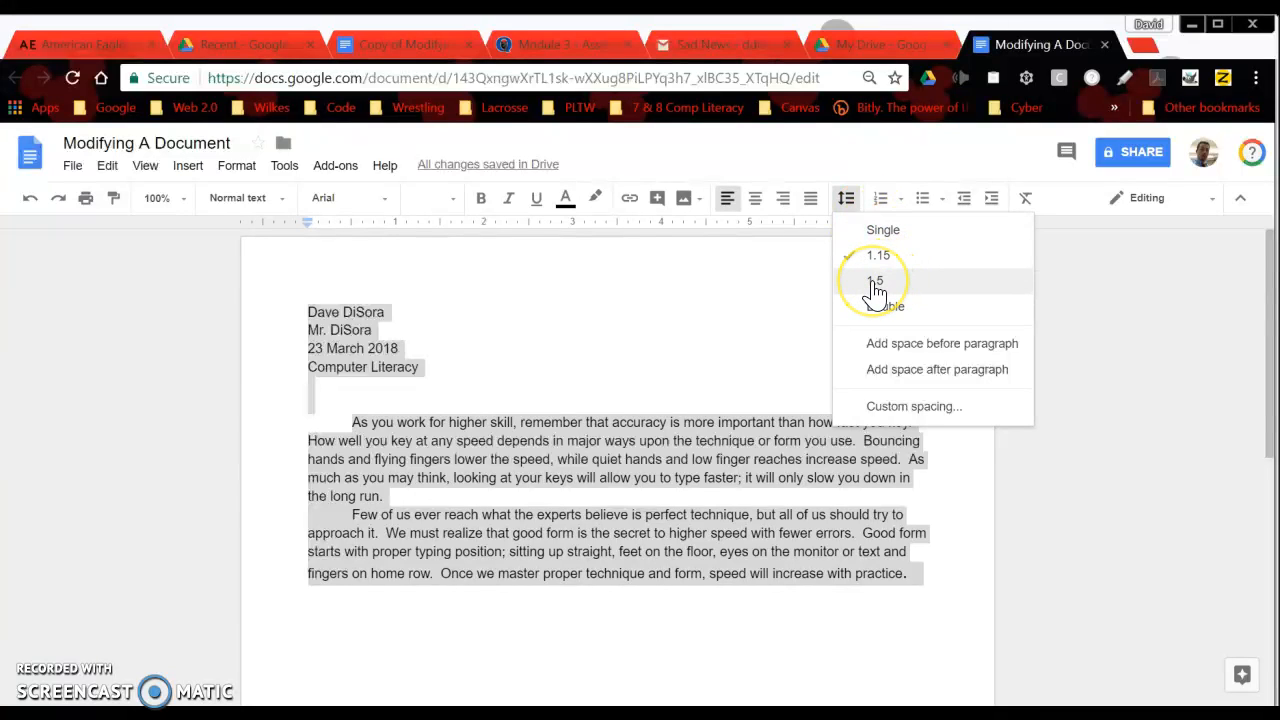
click(876, 284)
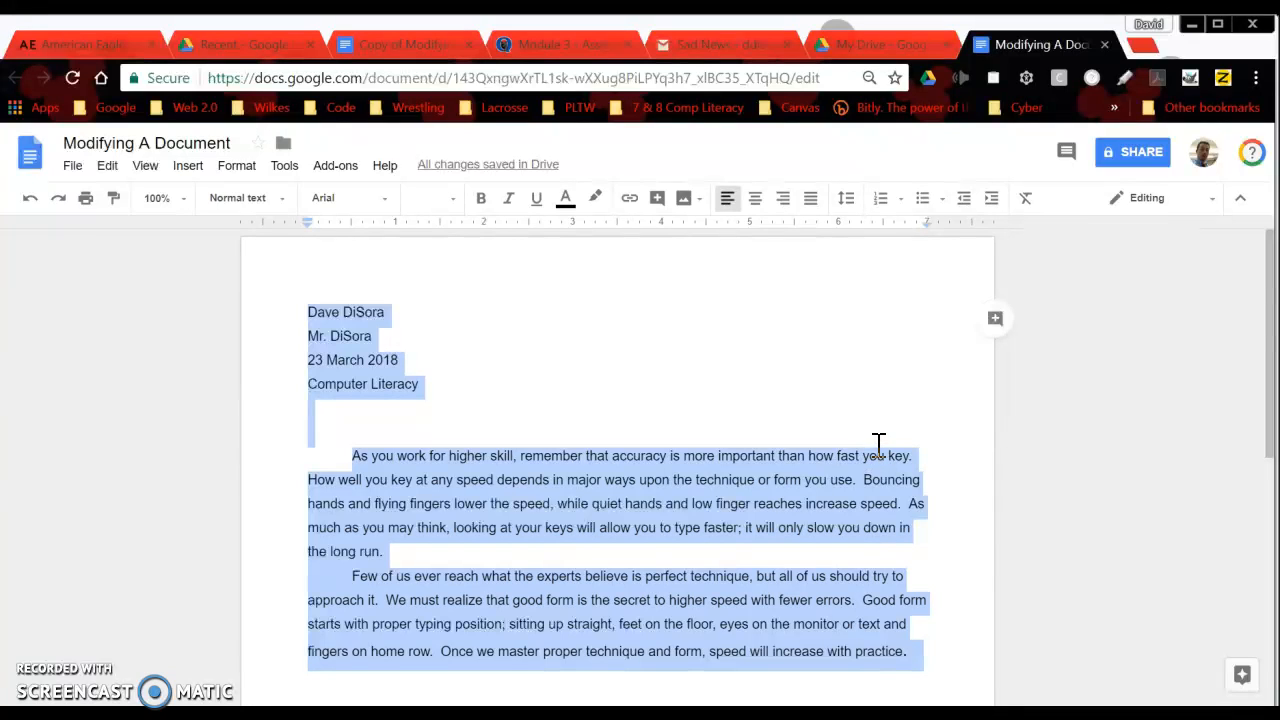
click(426, 421)
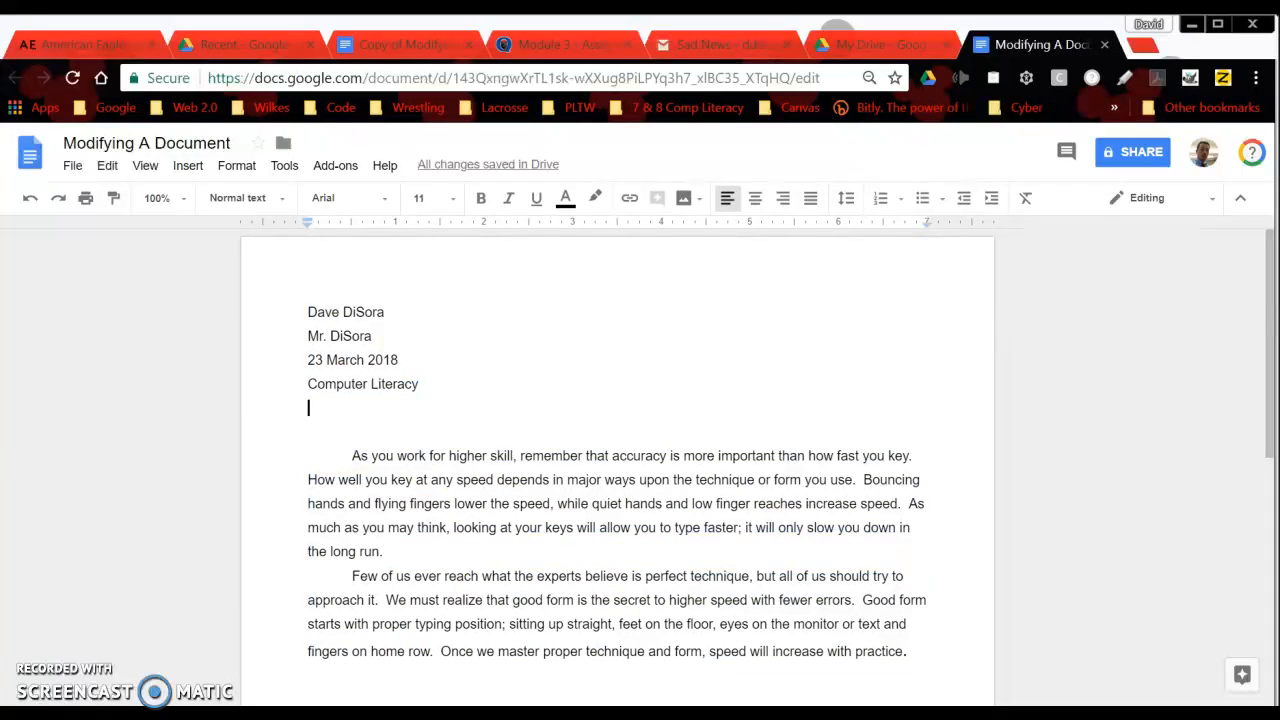
click(398, 43)
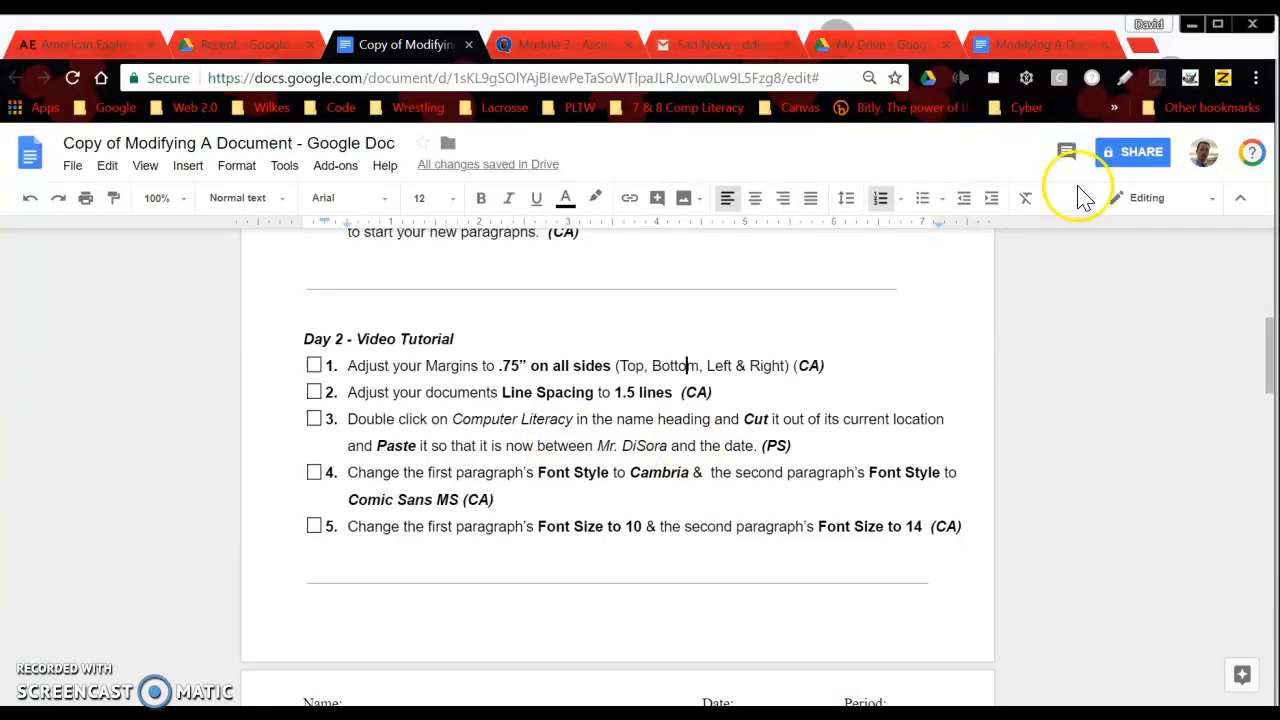
click(1016, 40)
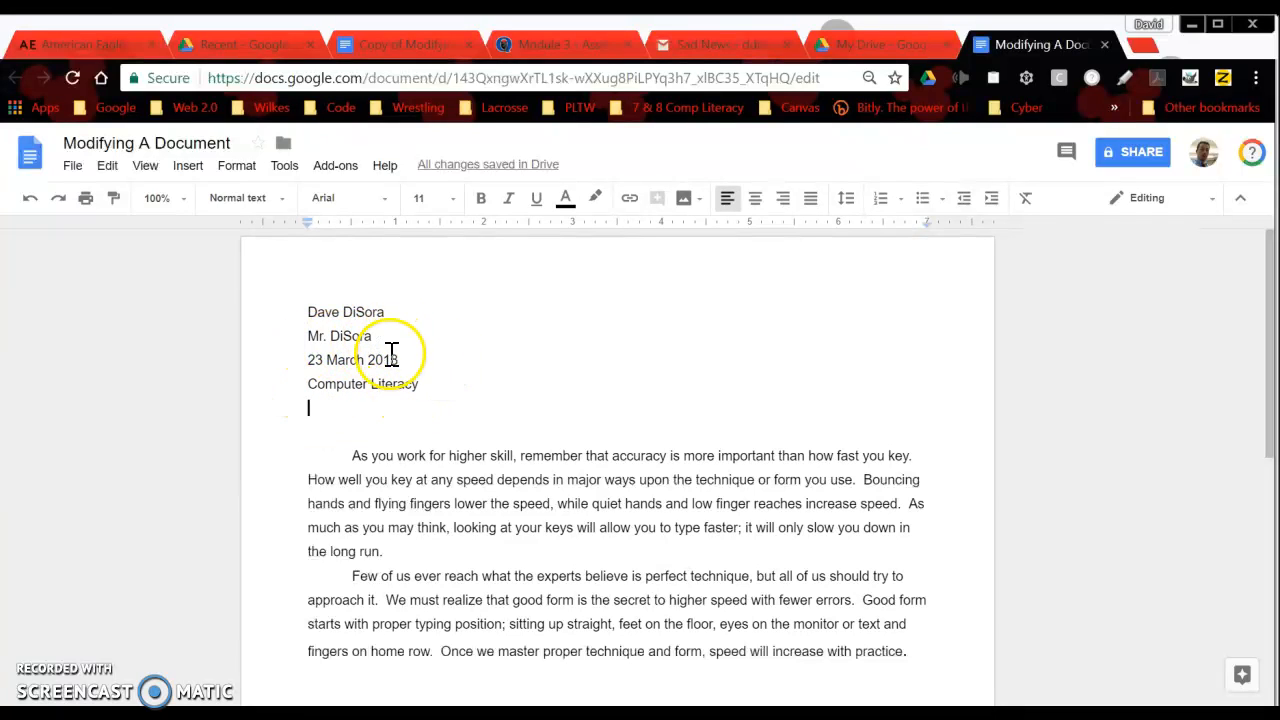
drag(307, 386, 389, 389)
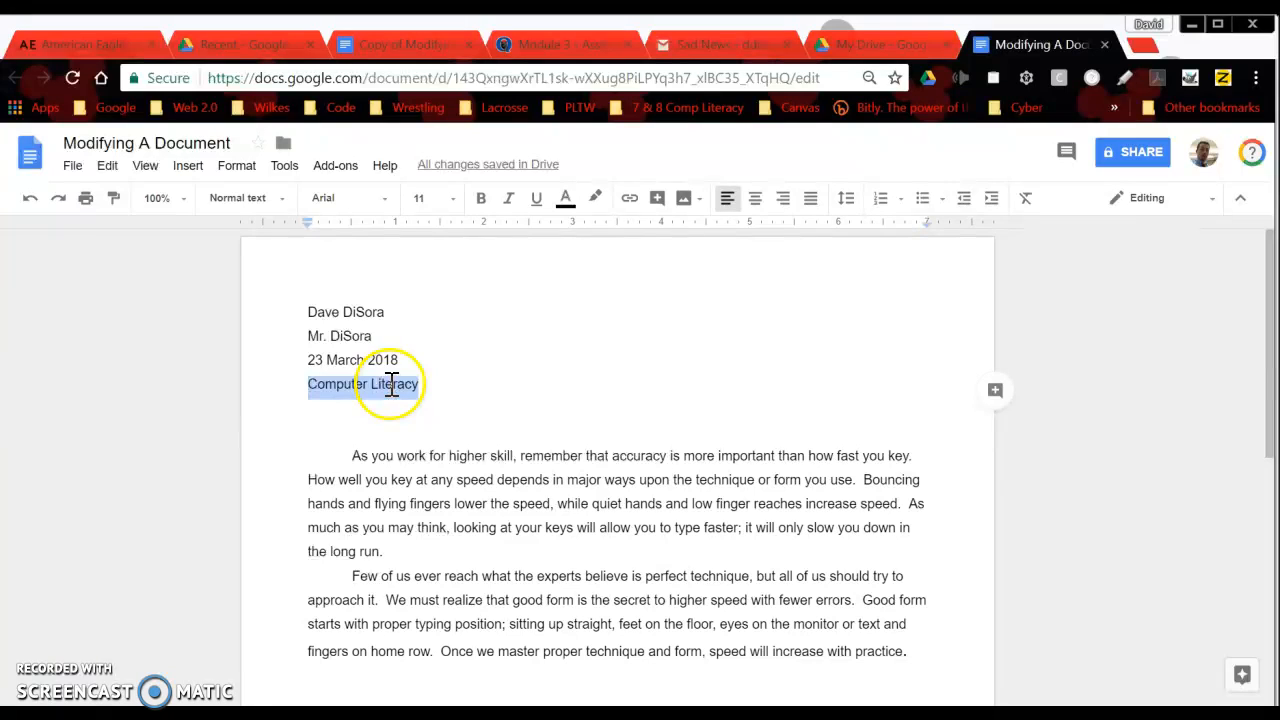
right_click(358, 388)
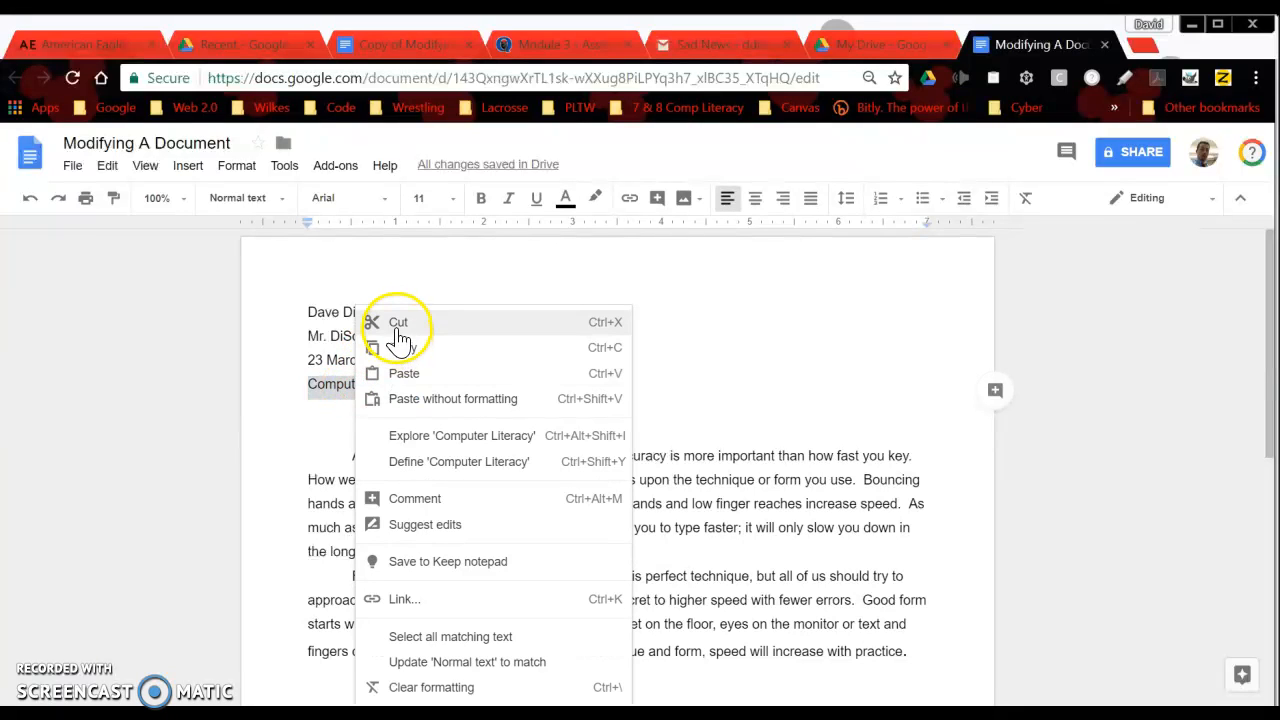
click(297, 373)
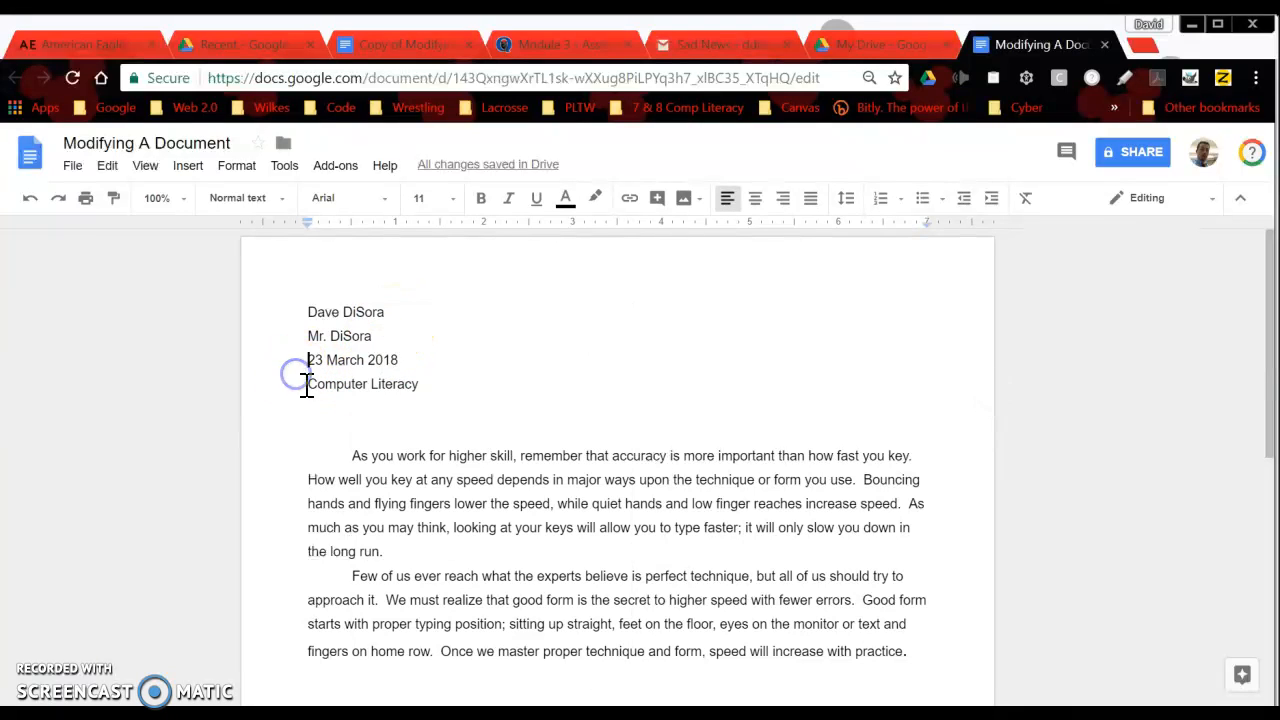
- Cut the Computer Literacy line from the name heading and paste it on a new line between the teacher's name and the date
drag(311, 384, 434, 390)
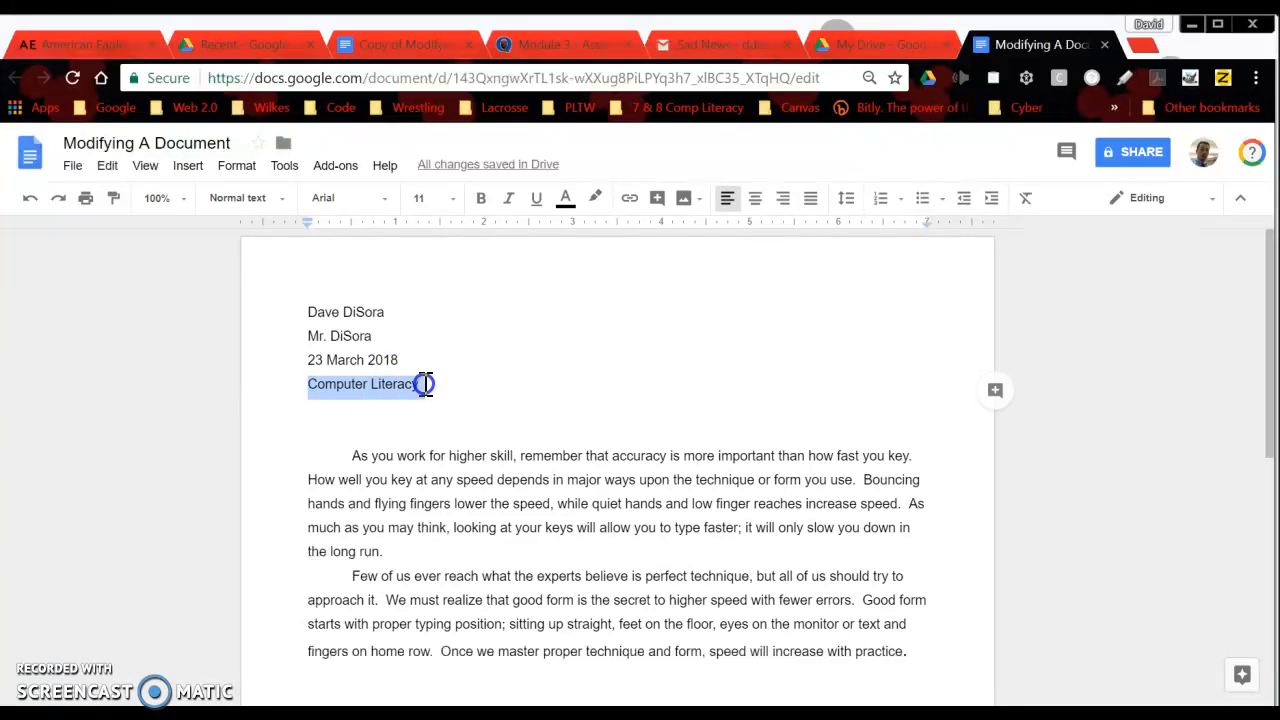
key(ctrl+x)
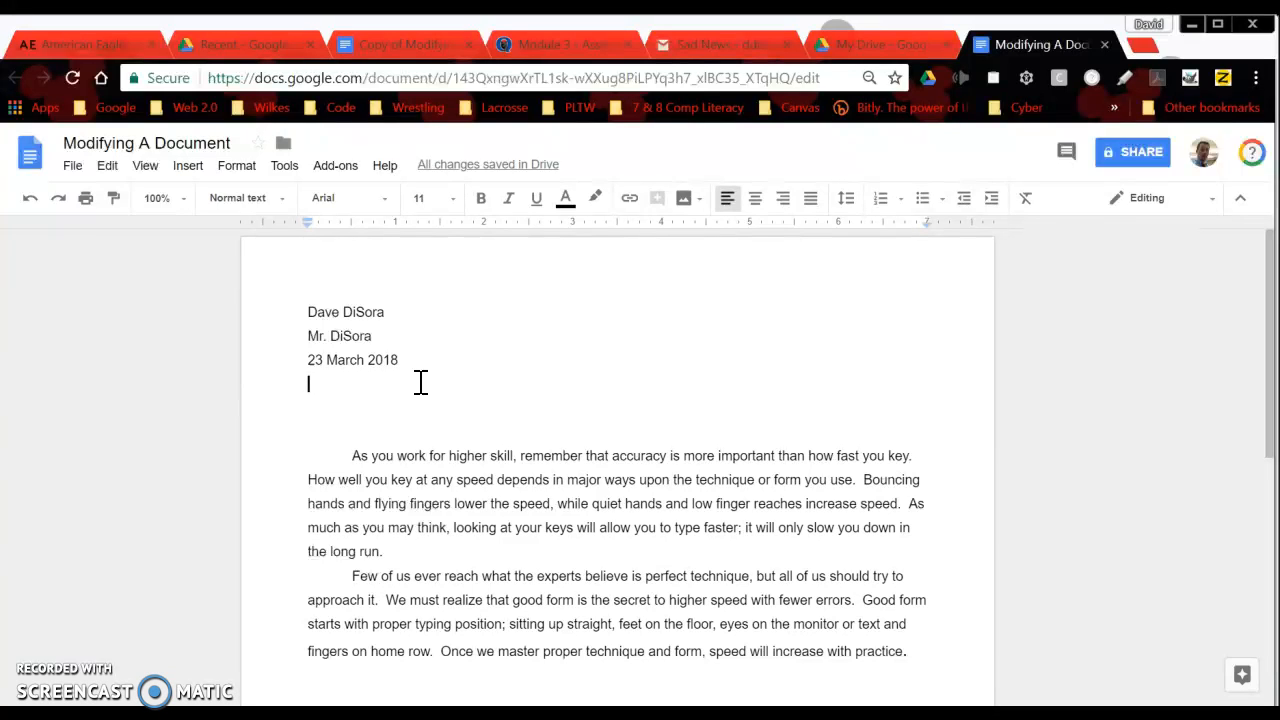
click(373, 336)
key(Return)
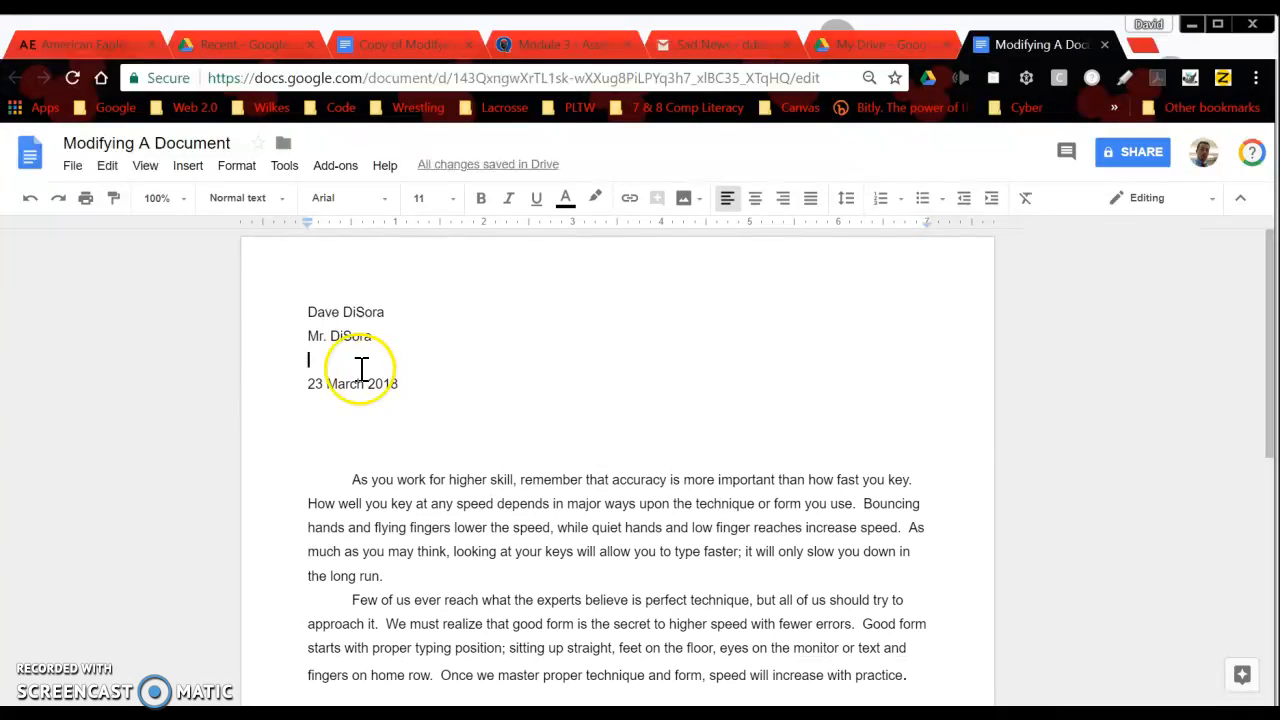
right_click(321, 362)
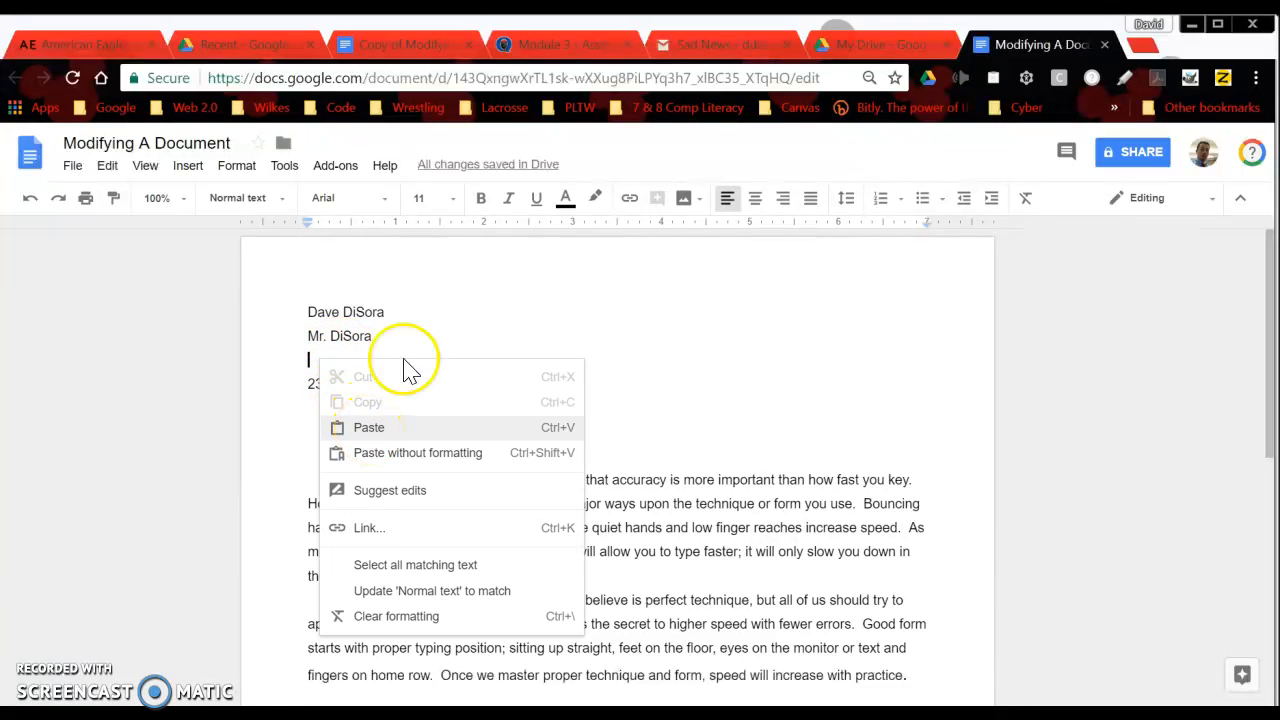
click(437, 343)
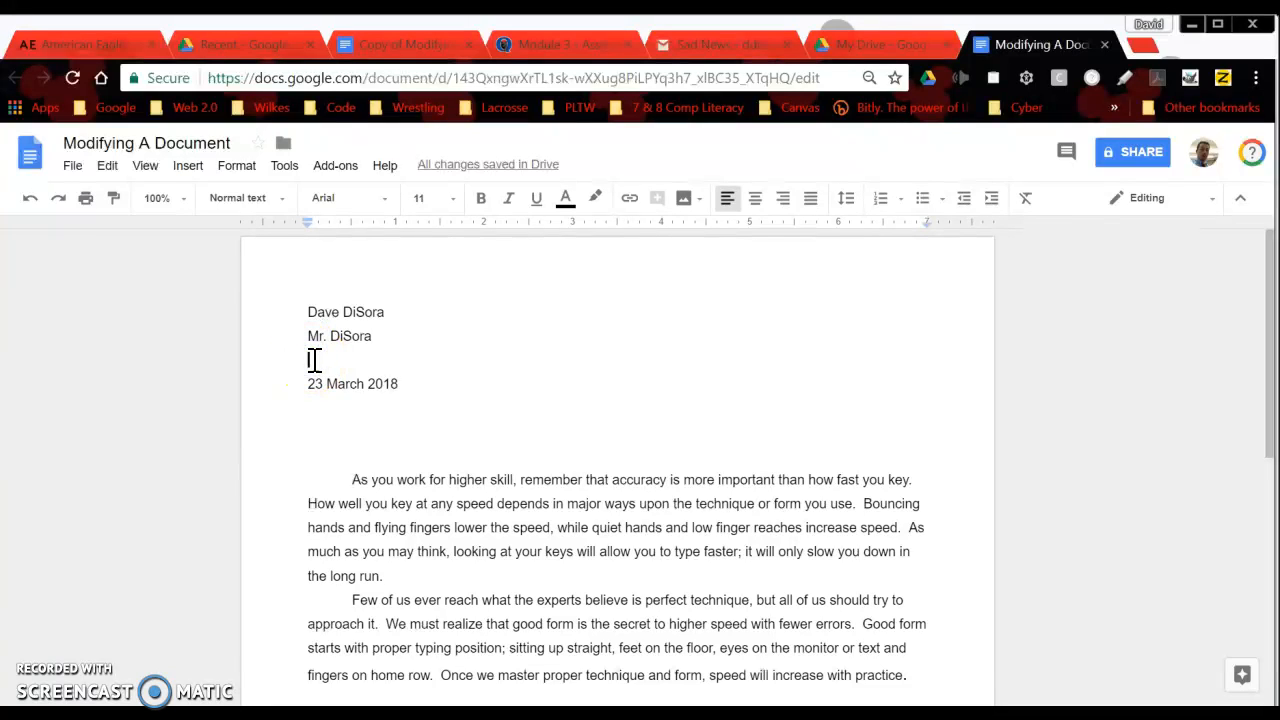
key(ctrl+v)
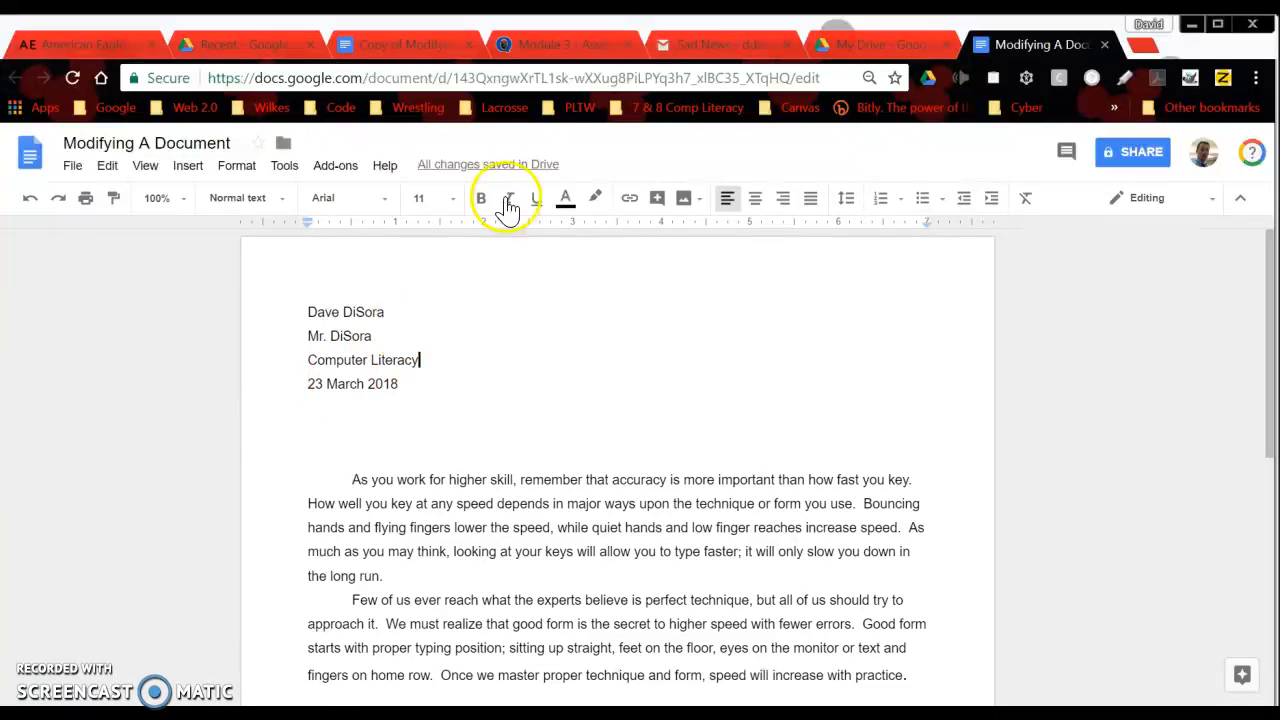
- Consult the assignment sheet's font style instruction and change the first body paragraph's font to Cambria in Modifying A Document
click(390, 42)
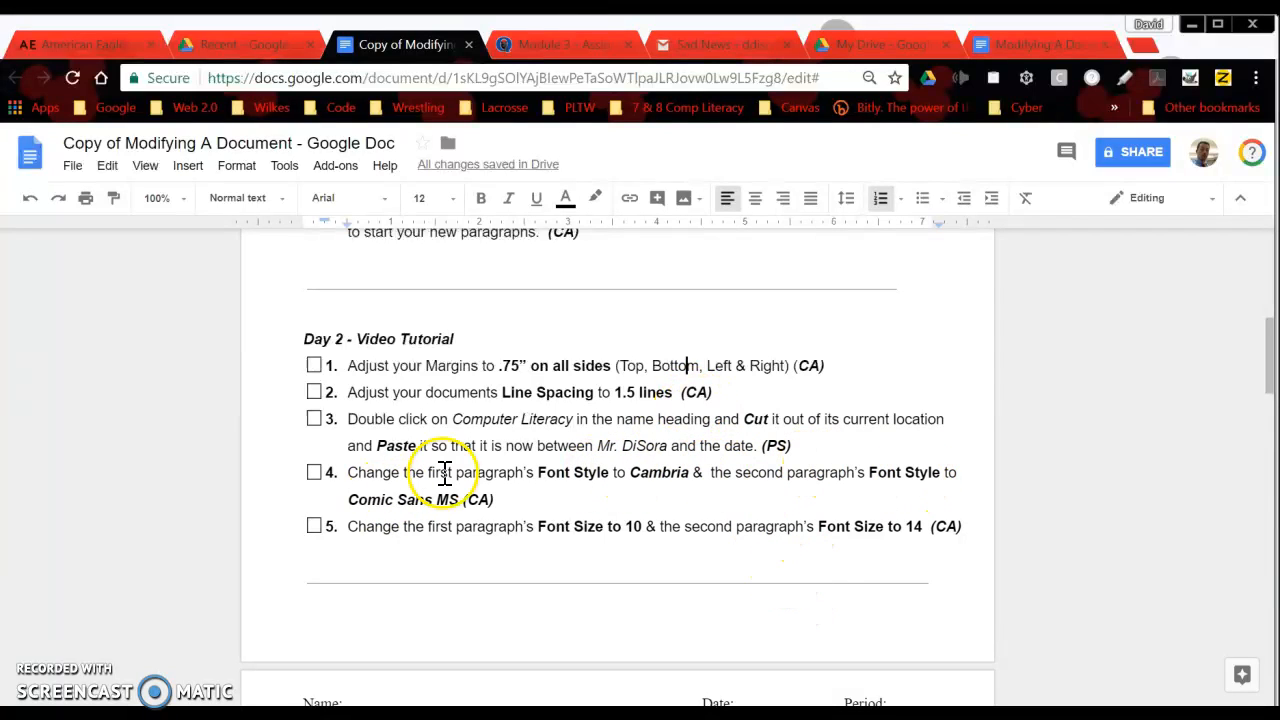
click(1018, 44)
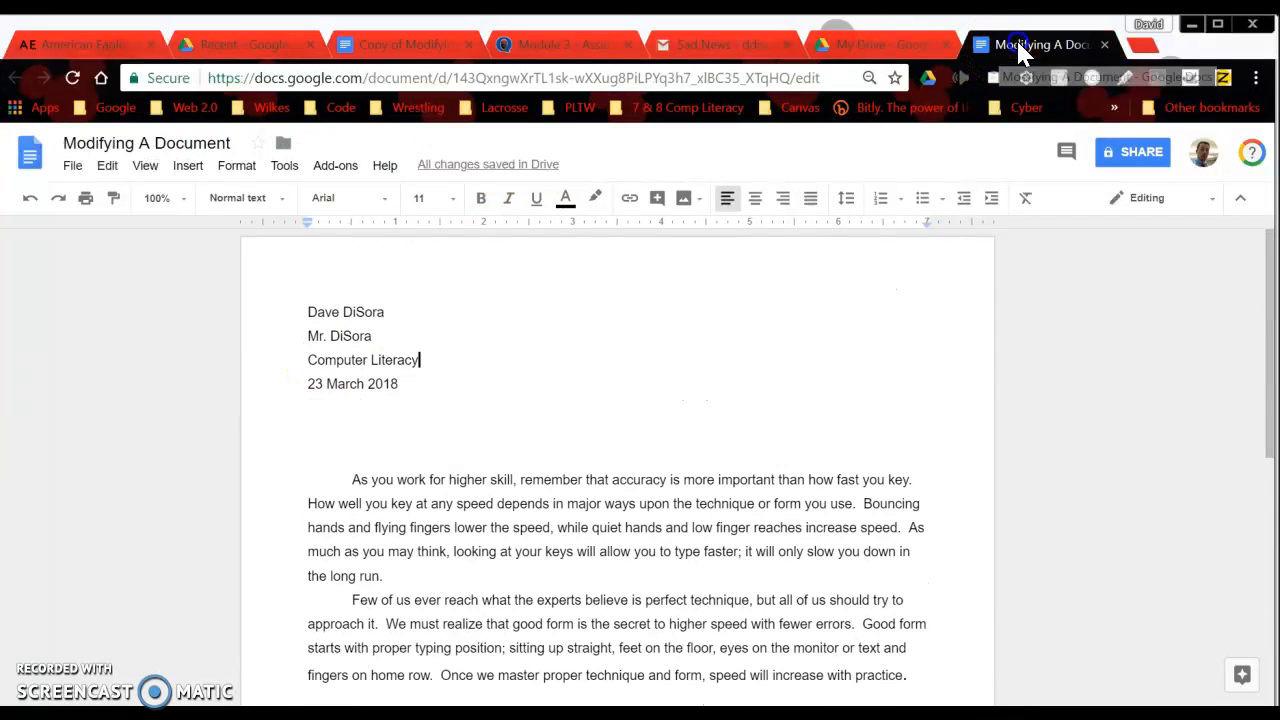
drag(356, 482, 389, 573)
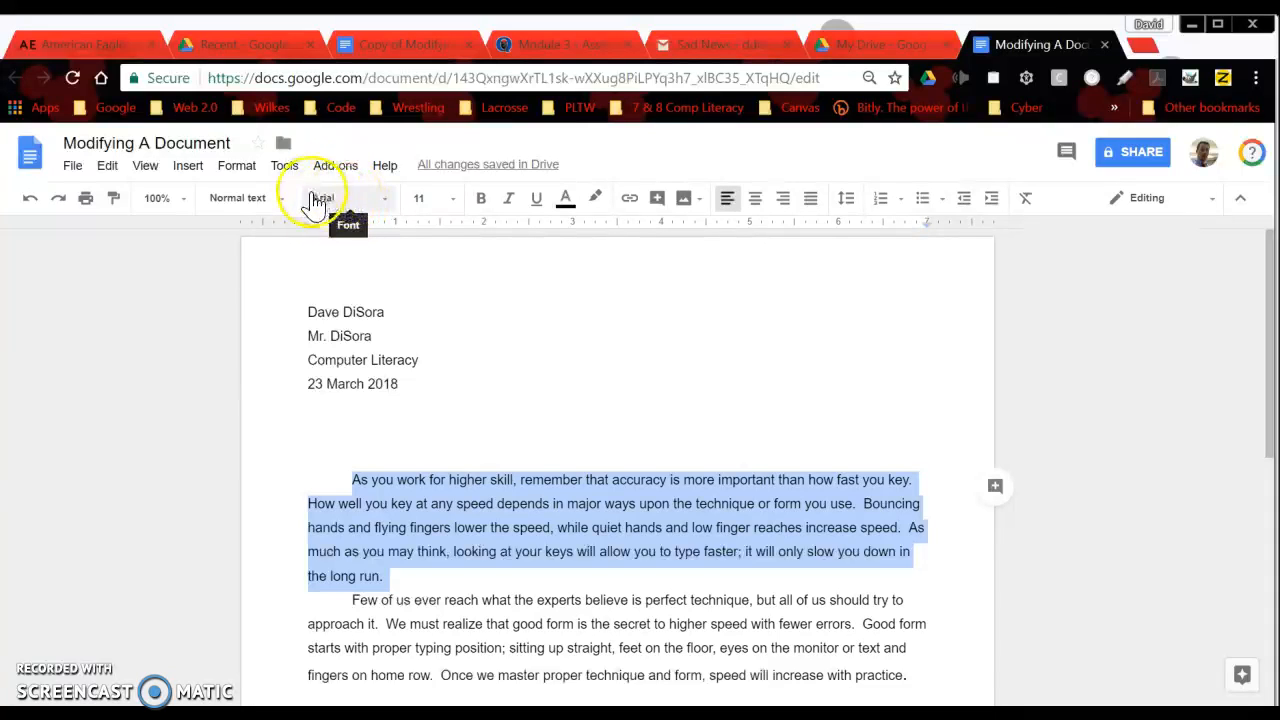
click(384, 205)
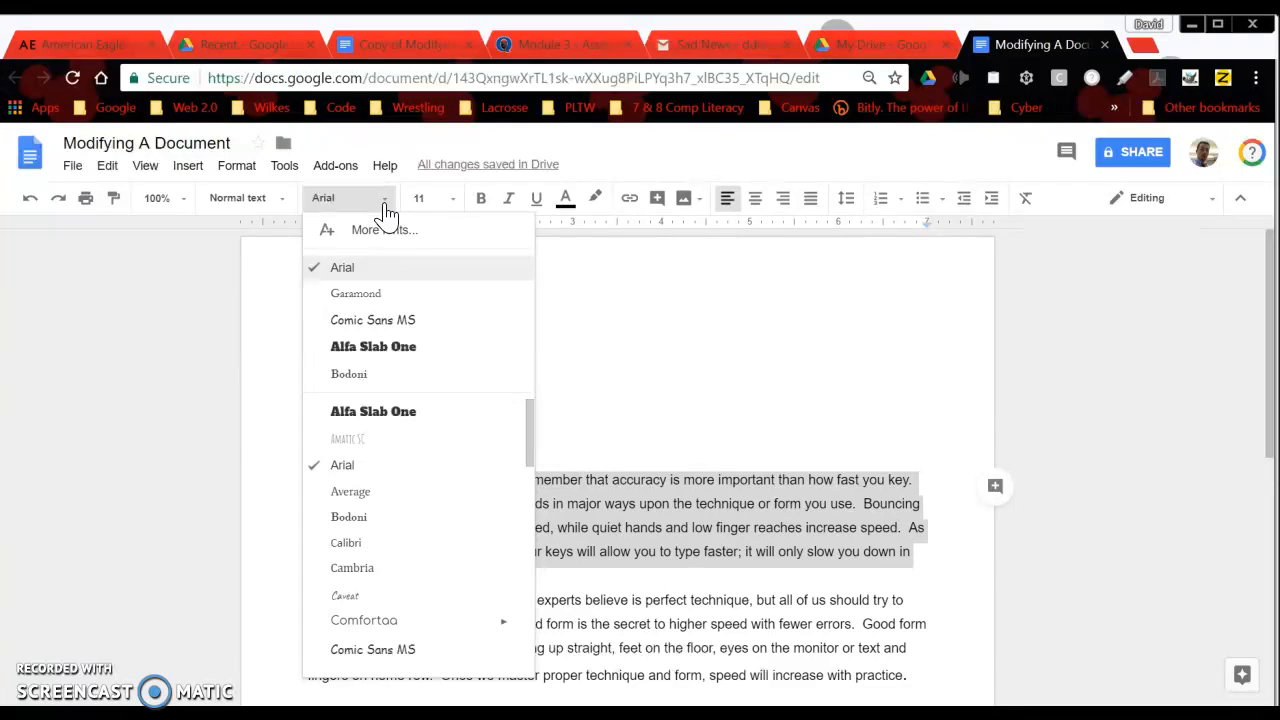
click(352, 568)
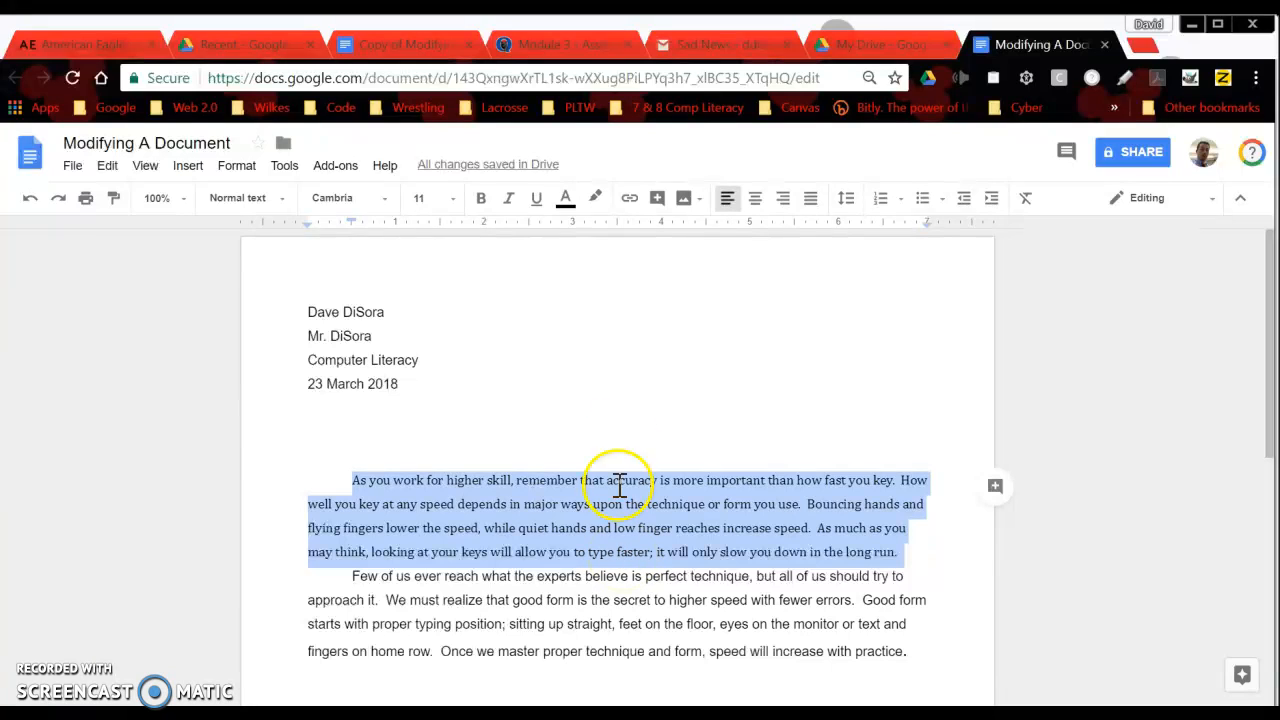
- Change the second body paragraph's font to Comic Sans MS, rechecking the required font in the assignment sheet
click(507, 590)
drag(337, 574, 938, 675)
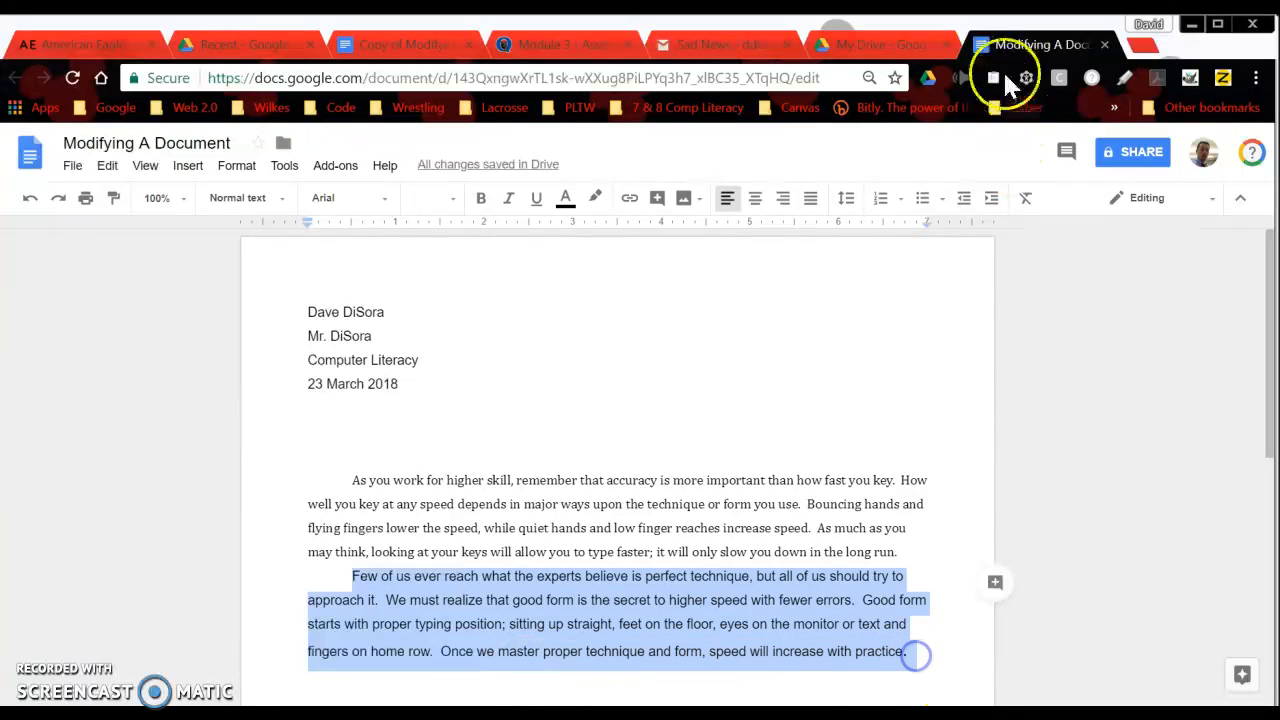
click(408, 47)
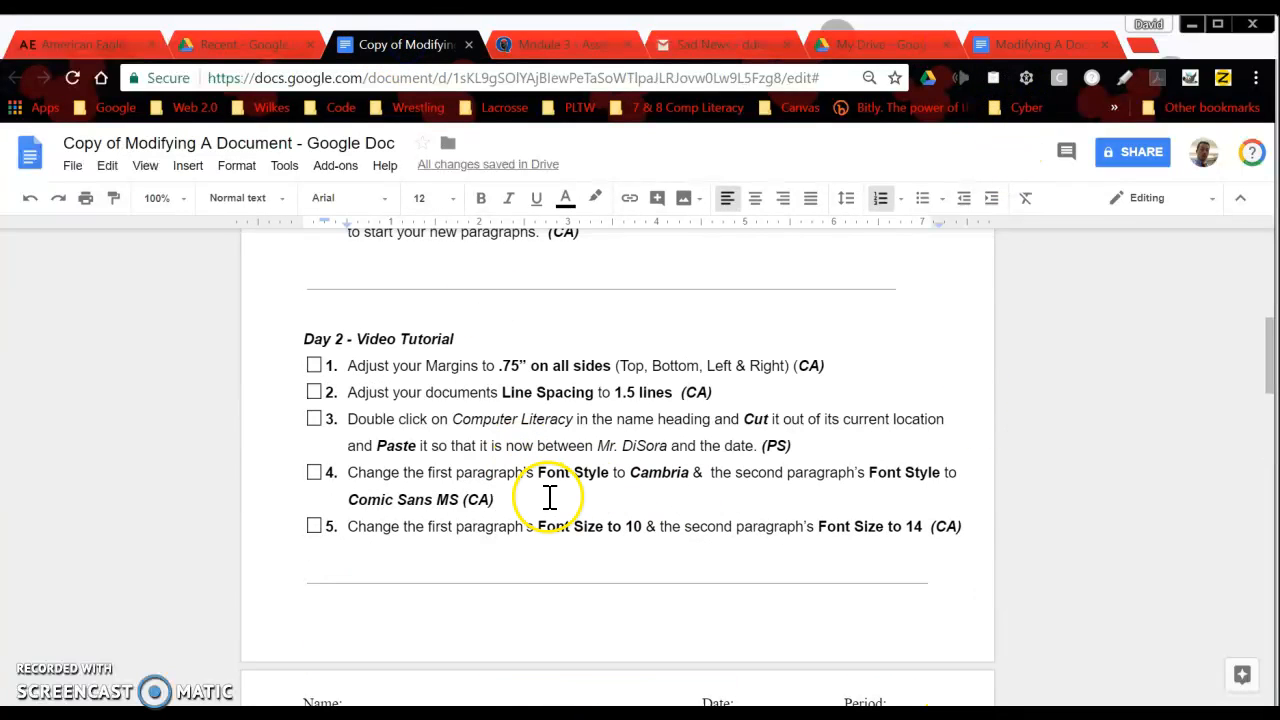
click(1030, 44)
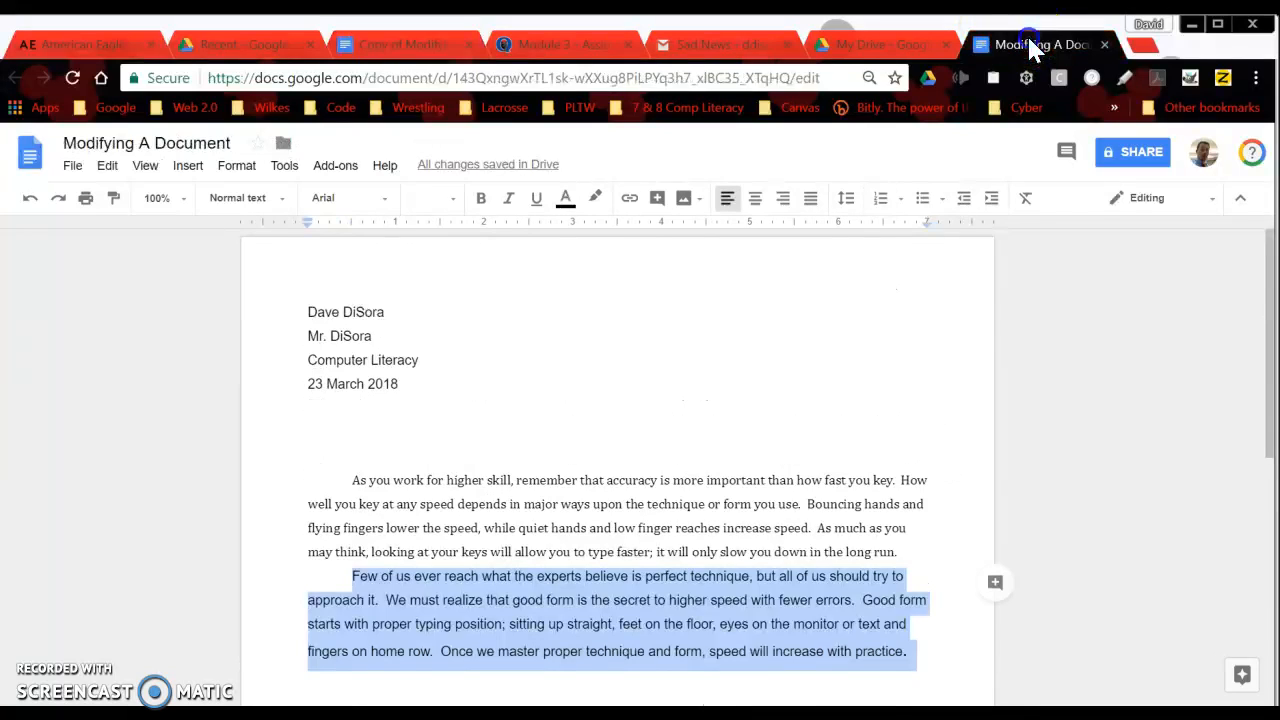
click(389, 204)
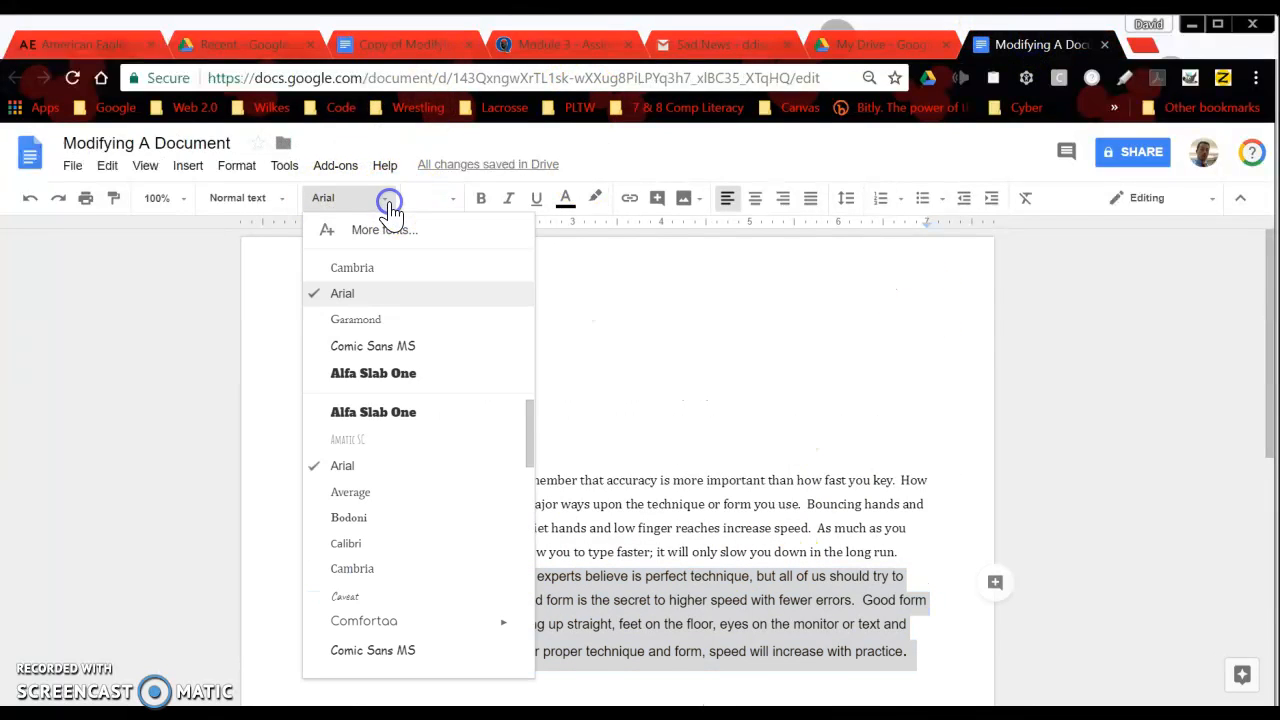
drag(527, 421, 531, 448)
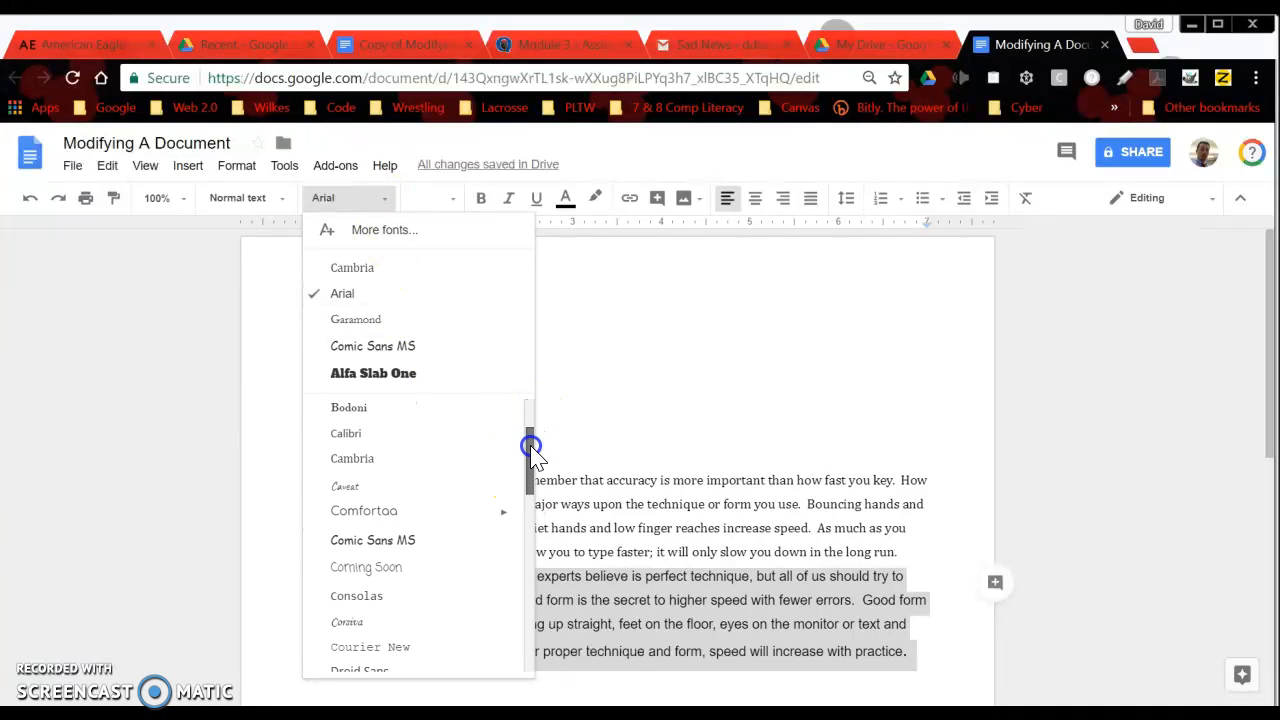
click(368, 545)
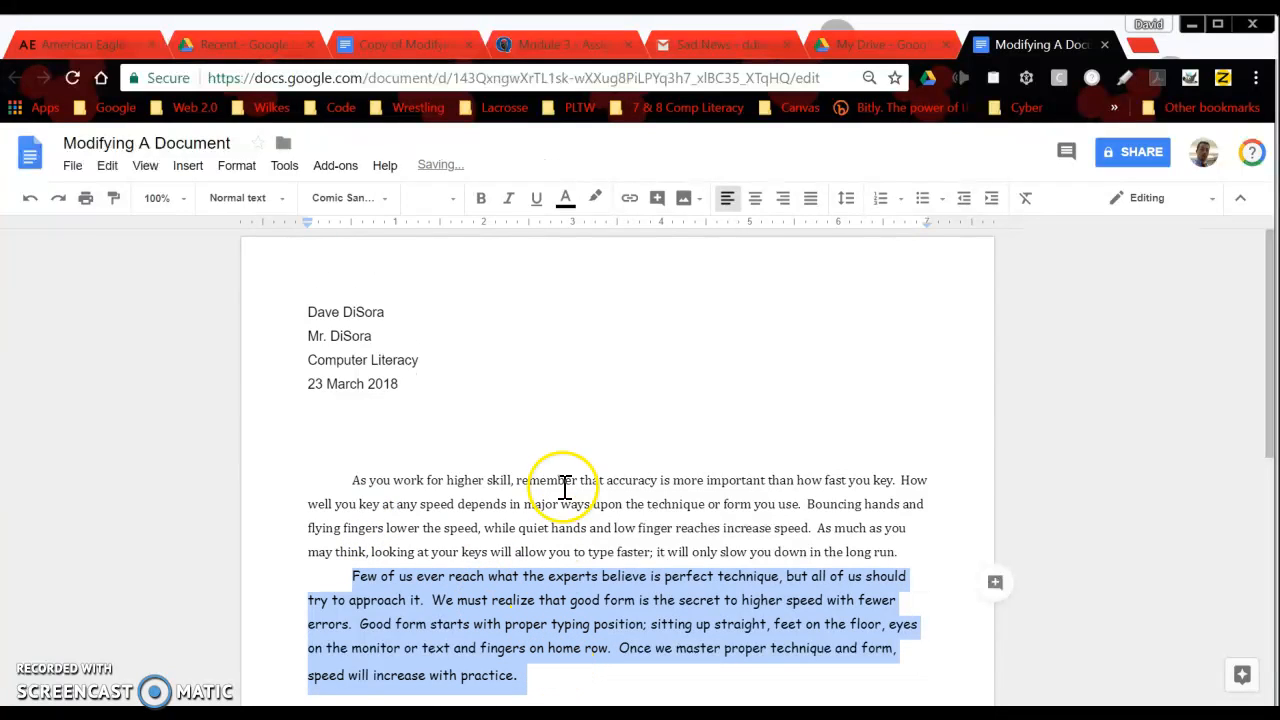
scroll(1268, 255, down, 1)
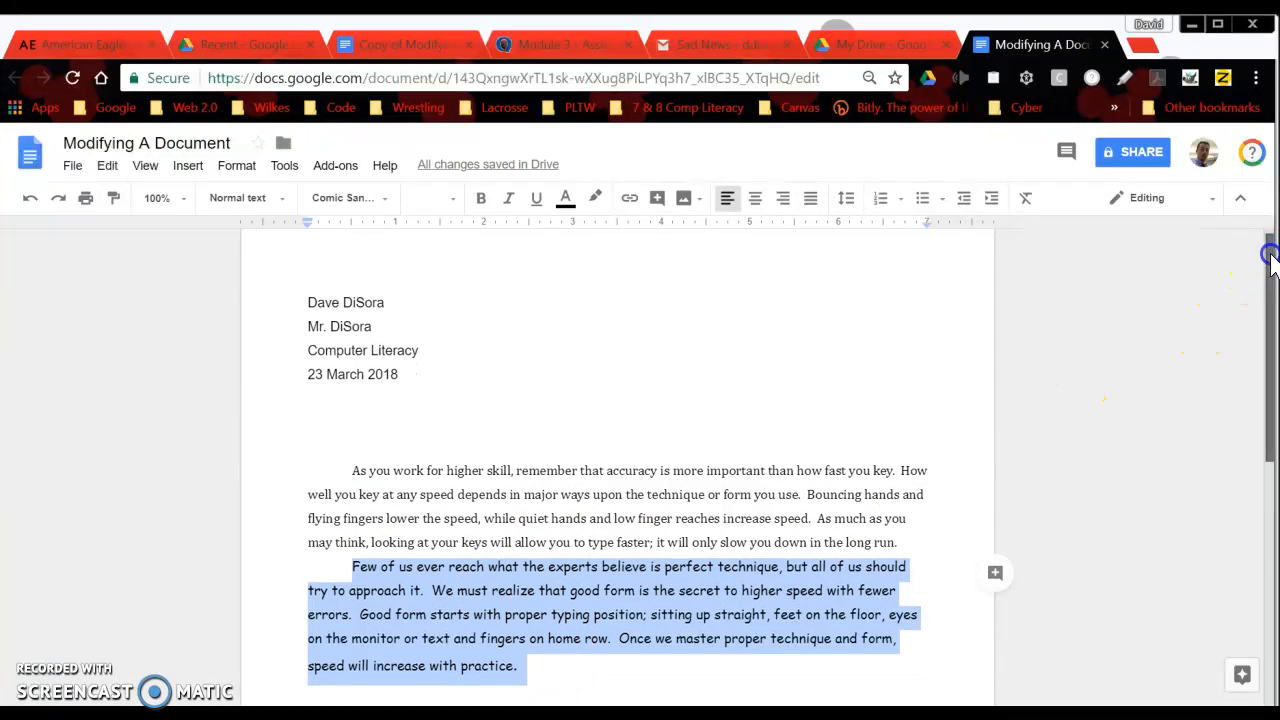
click(835, 410)
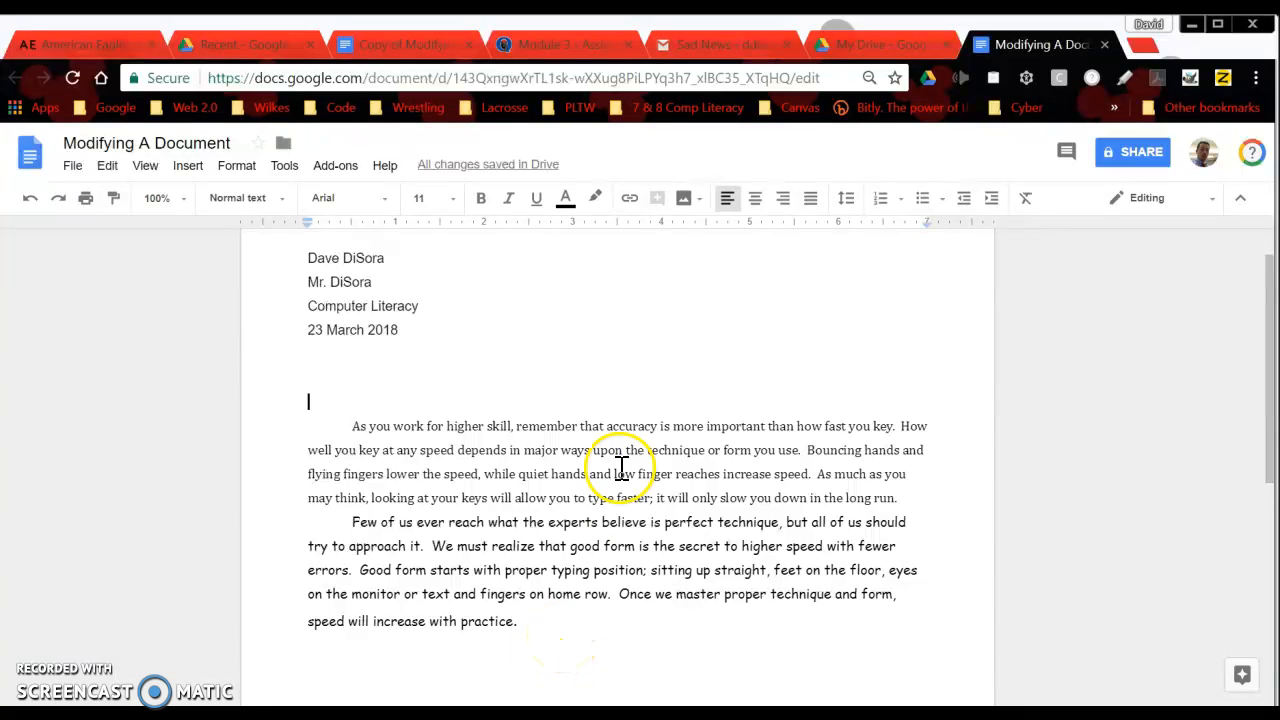
- Consult the assignment sheet's font size instruction and set the first body paragraph's font size to 10 in Modifying A Document
click(410, 45)
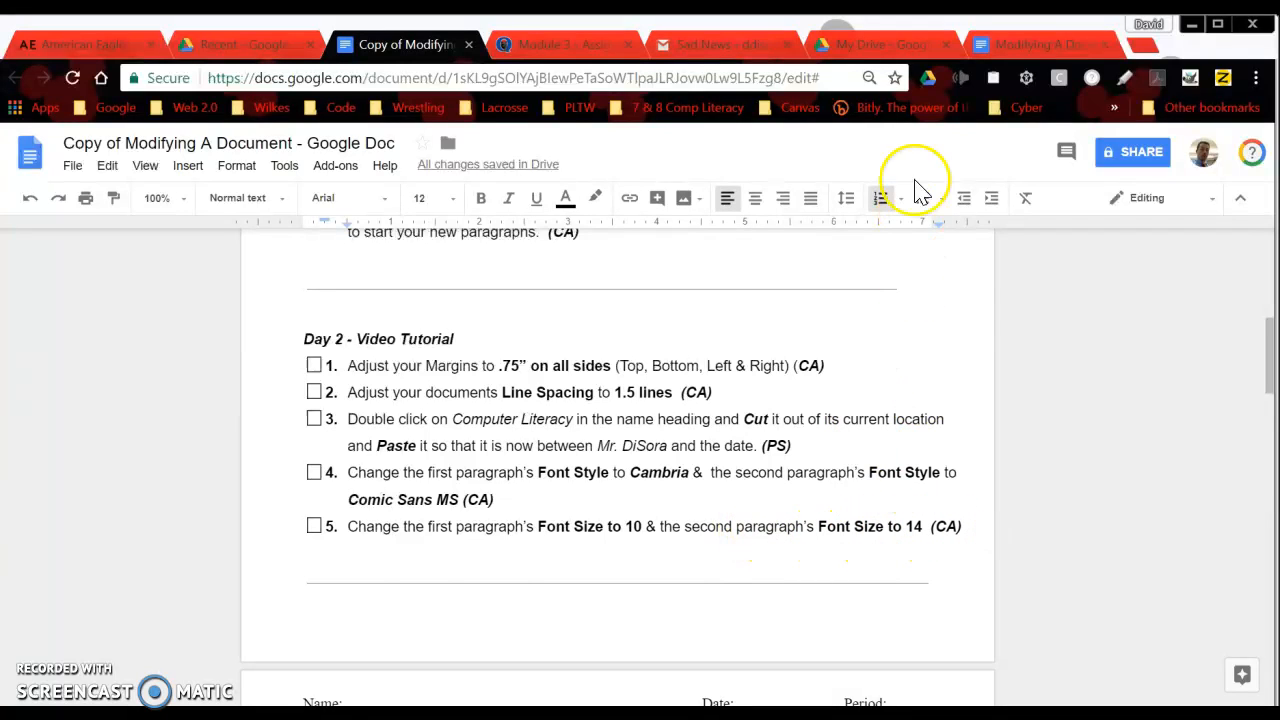
click(1033, 44)
click(355, 425)
drag(375, 430, 903, 497)
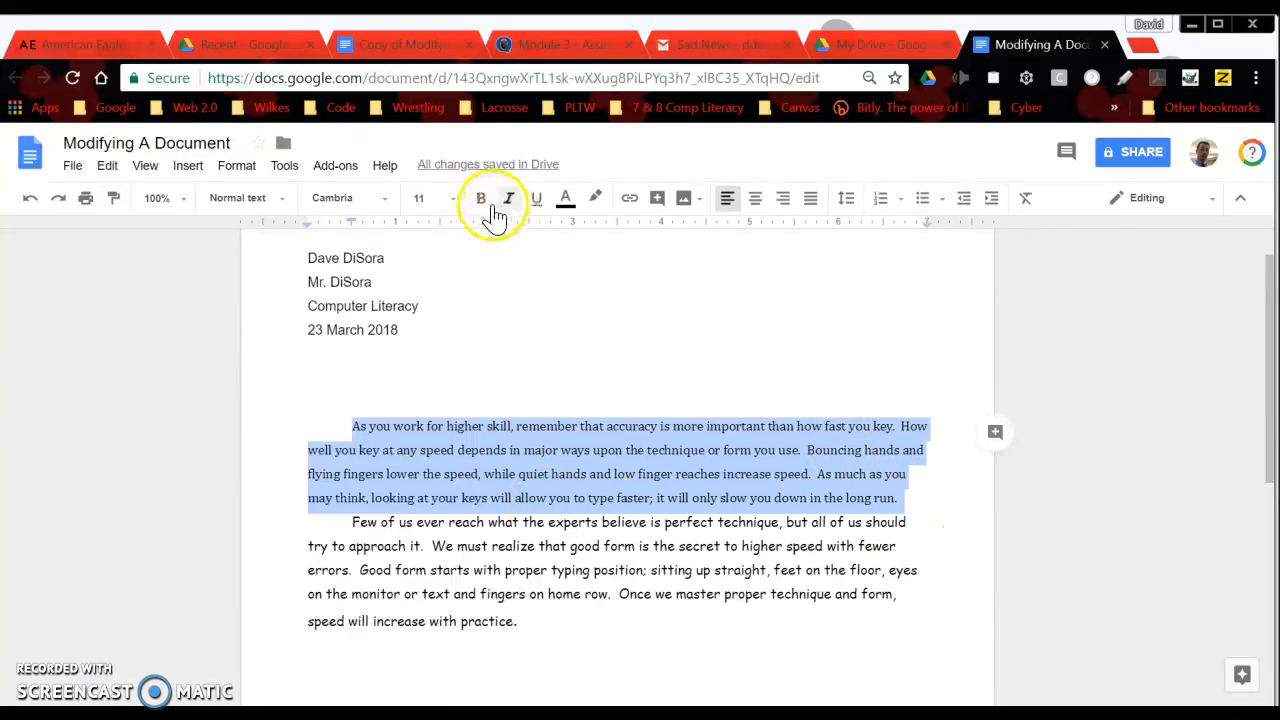
click(455, 203)
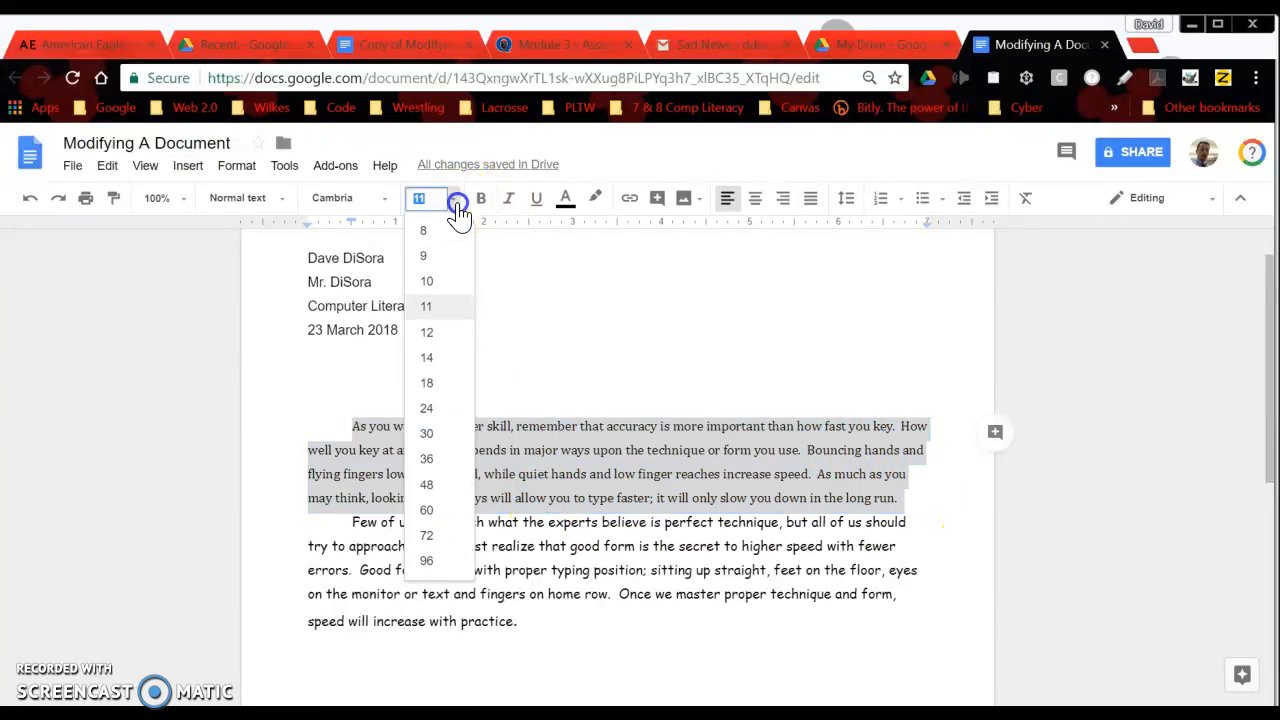
click(430, 286)
click(475, 341)
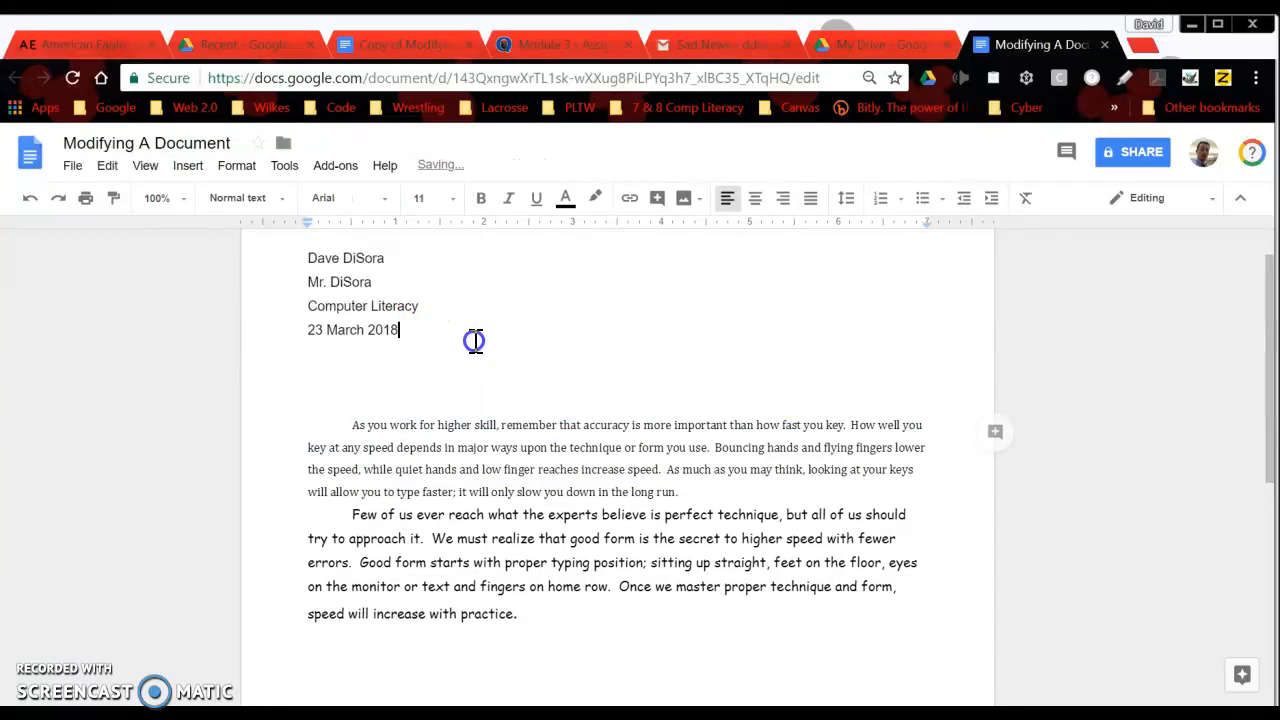
- Set the second body paragraph's font size to 14
drag(338, 520, 526, 610)
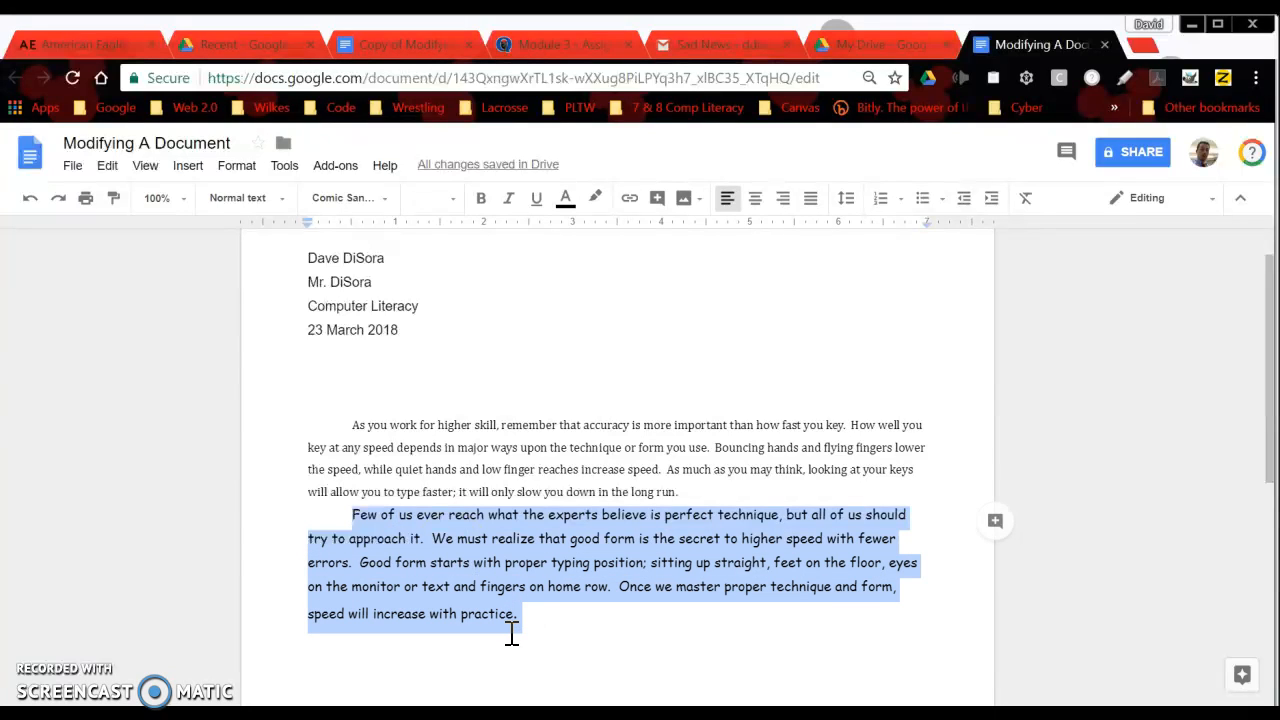
click(453, 199)
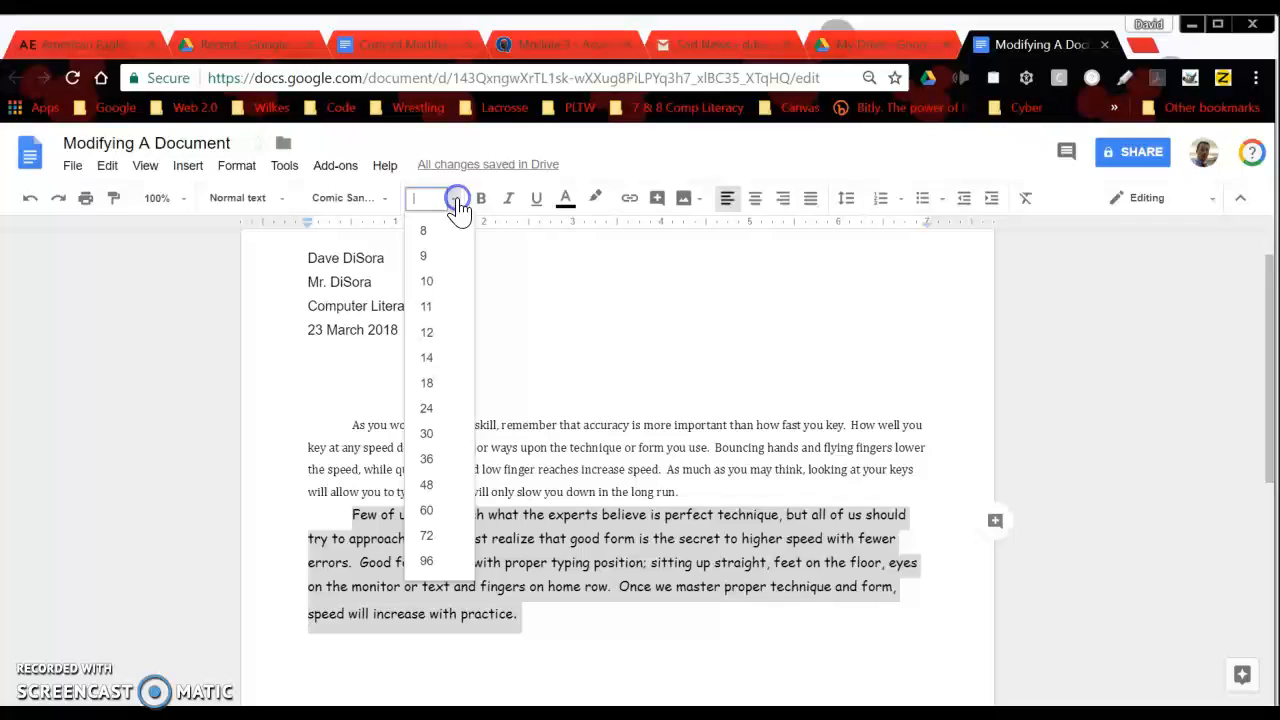
click(427, 360)
click(449, 361)
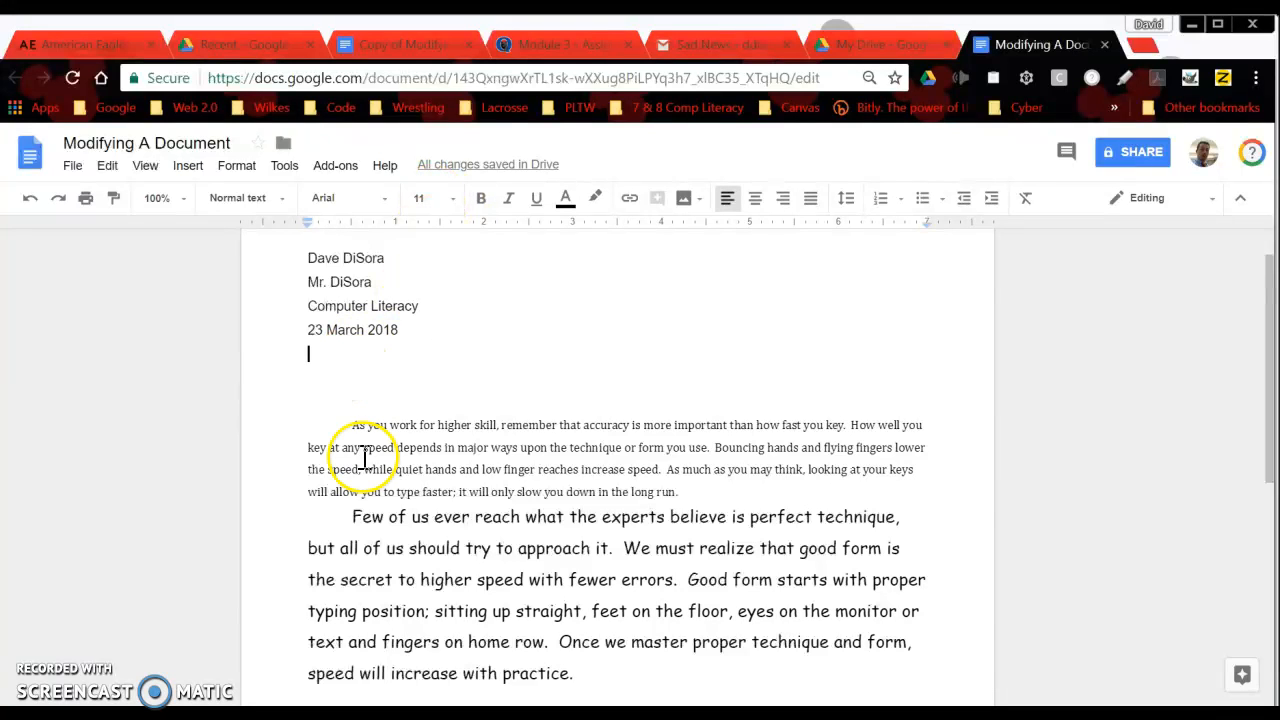
- Check the font and font size of both body paragraphs, and return to the Day 2 list in the assignment sheet
drag(340, 428, 680, 489)
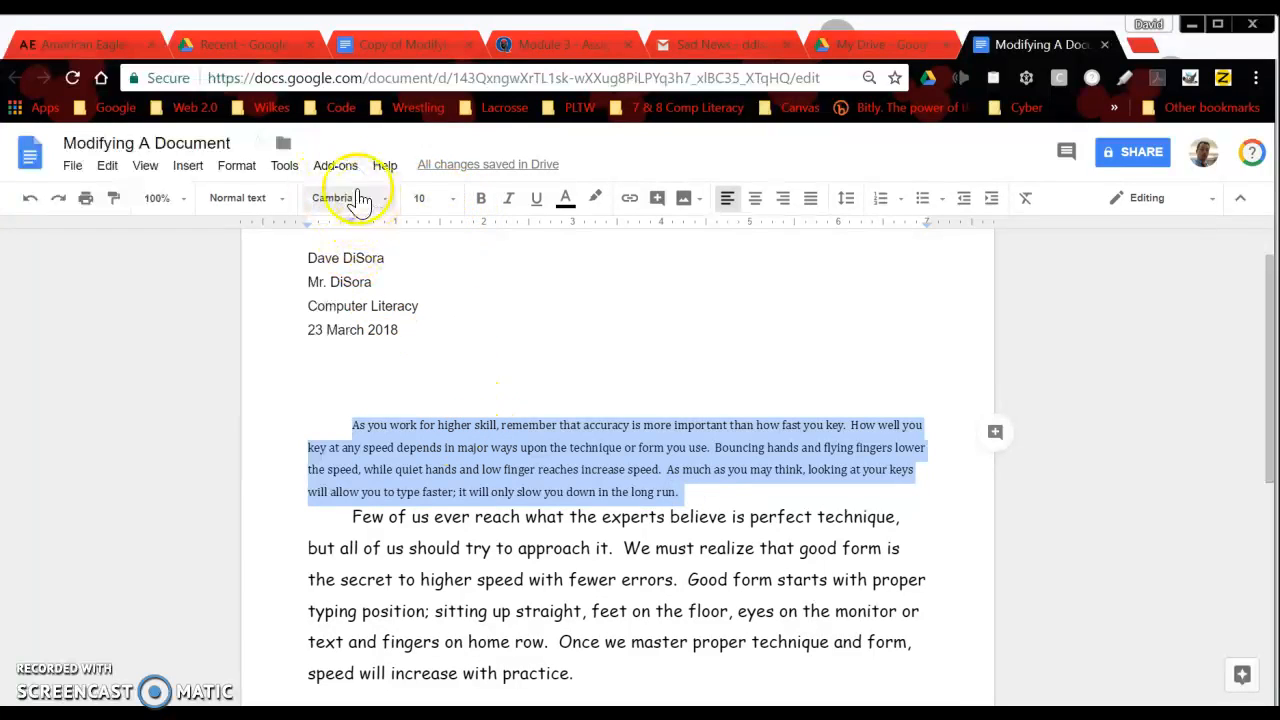
click(358, 522)
drag(350, 516, 585, 673)
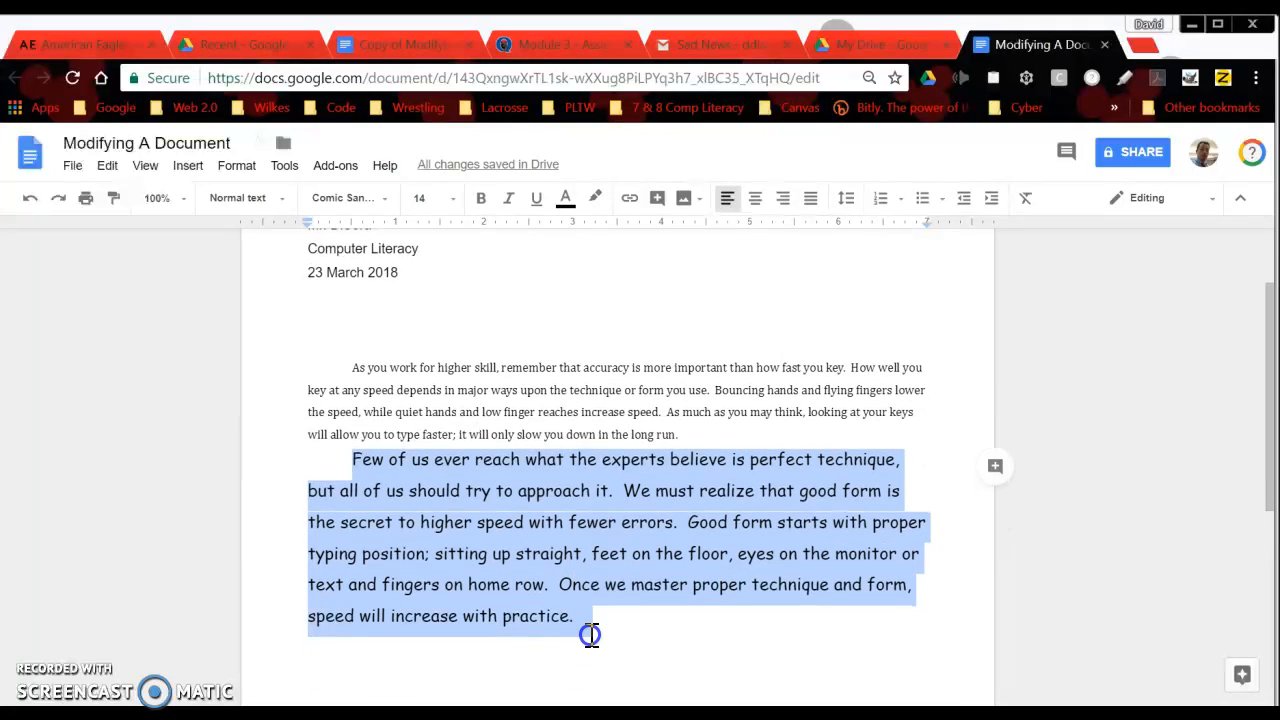
click(591, 488)
drag(363, 461, 556, 613)
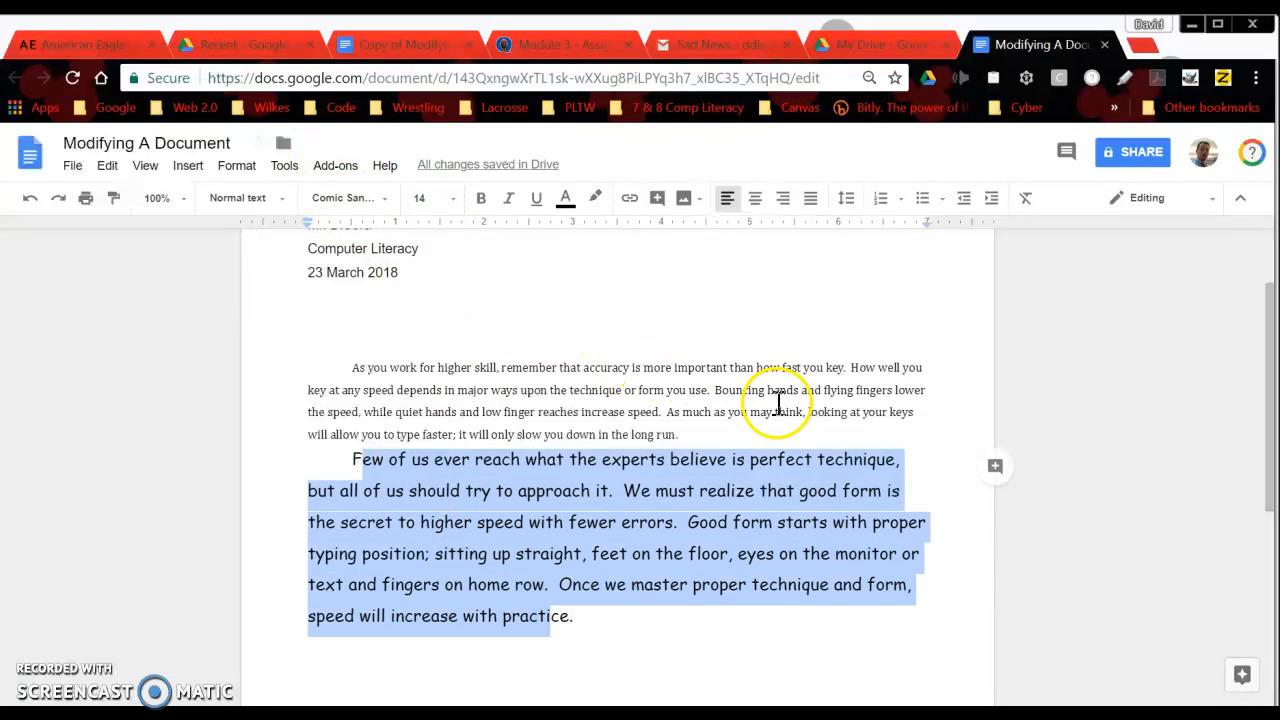
click(690, 655)
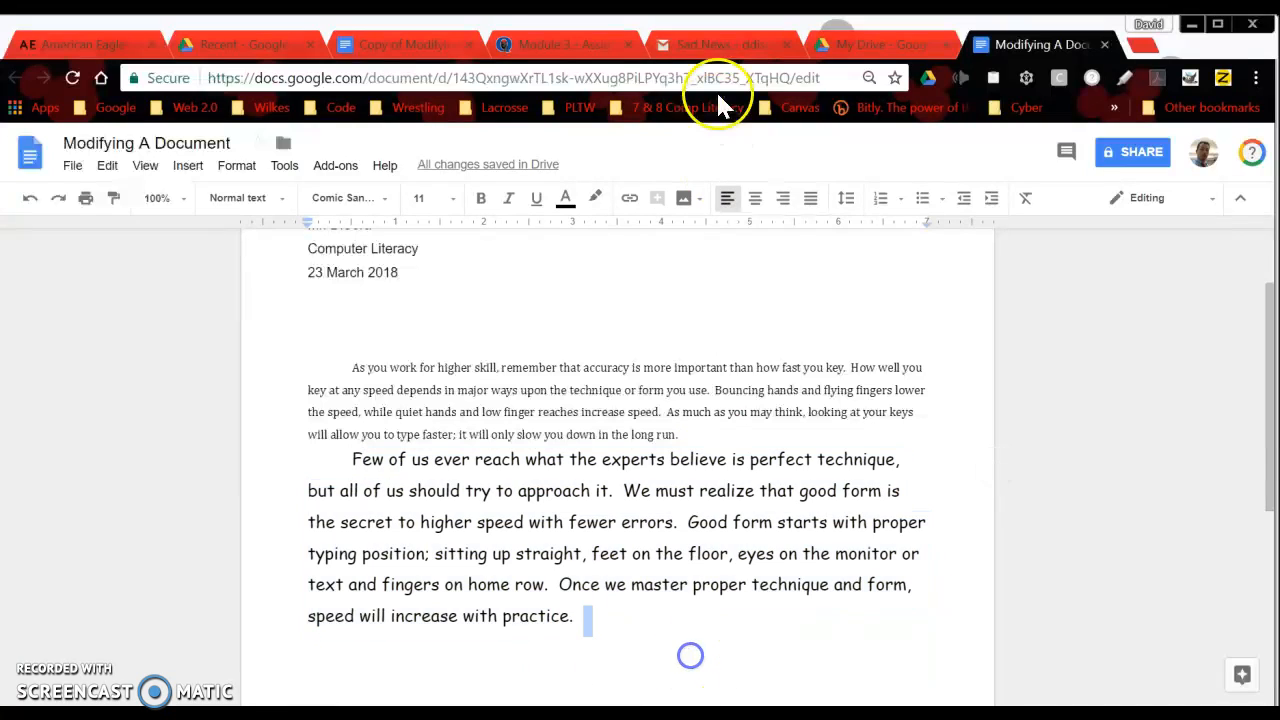
click(452, 47)
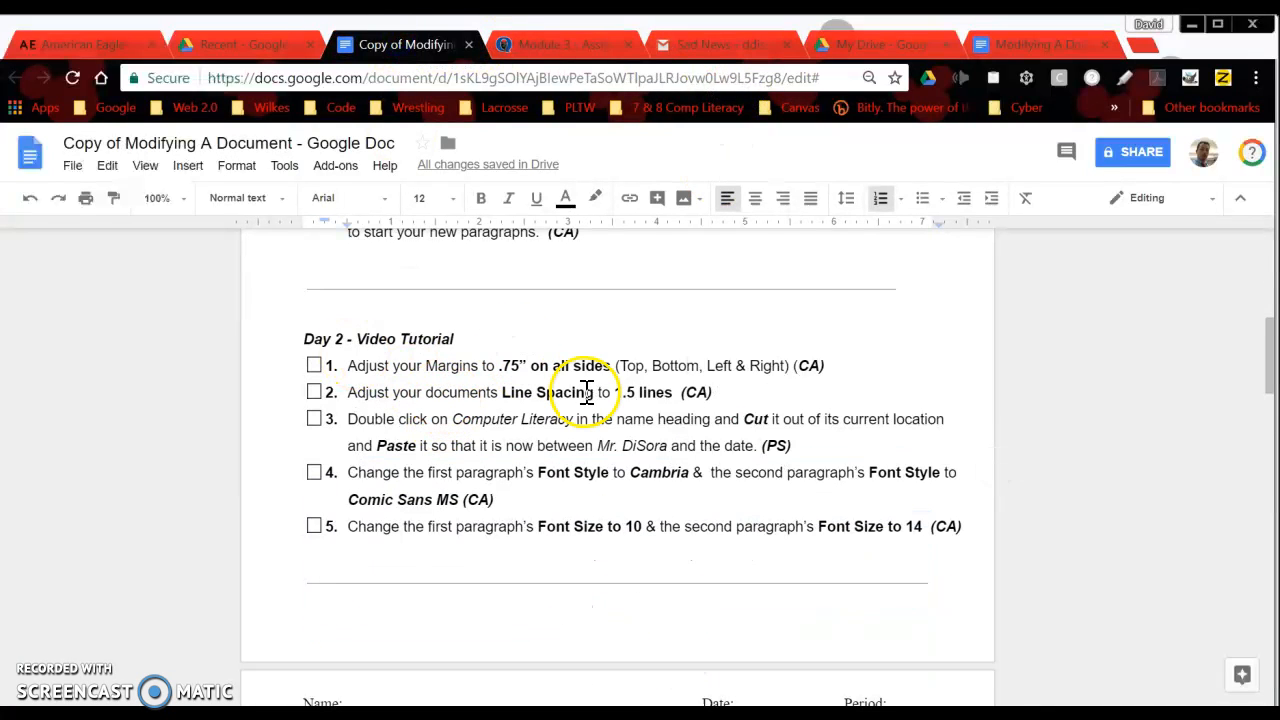